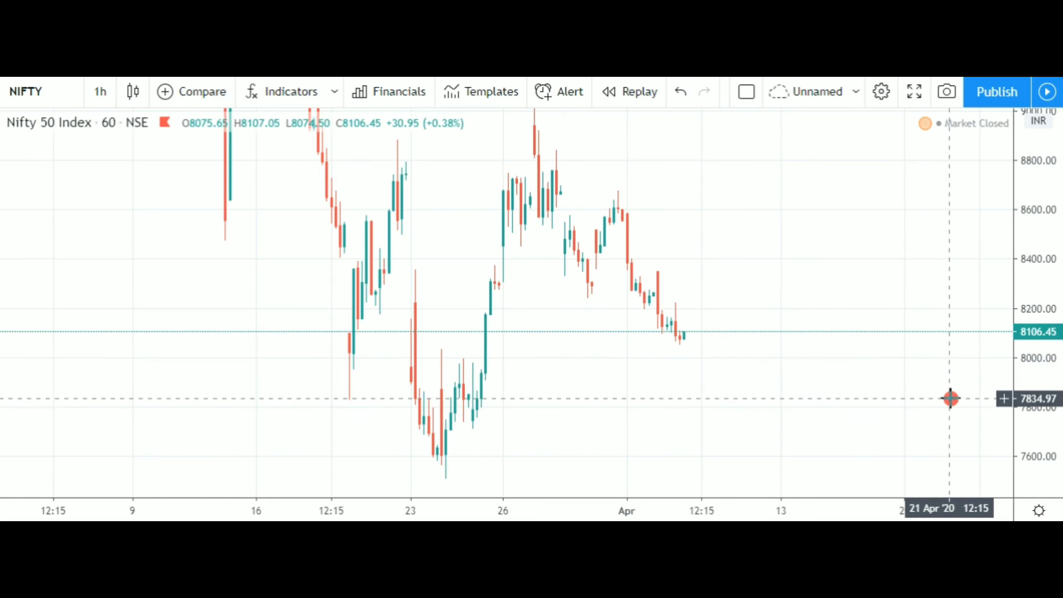
Step: Examine the hourly Nifty 50 candles from mid-March to early April
drag(665, 417, 757, 432)
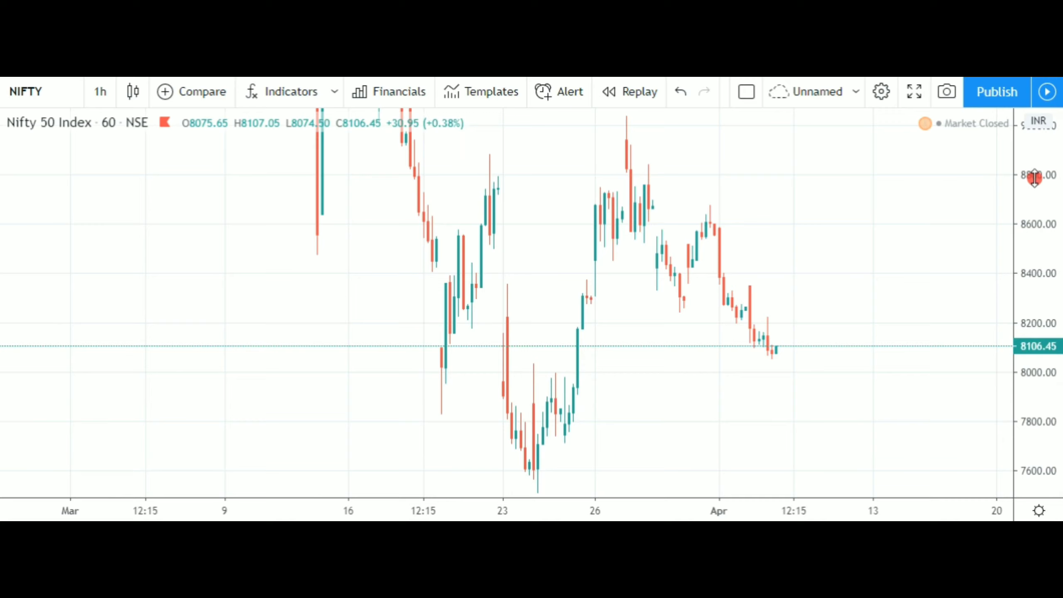
drag(1037, 173, 1012, 334)
scroll(875, 346, down, 2)
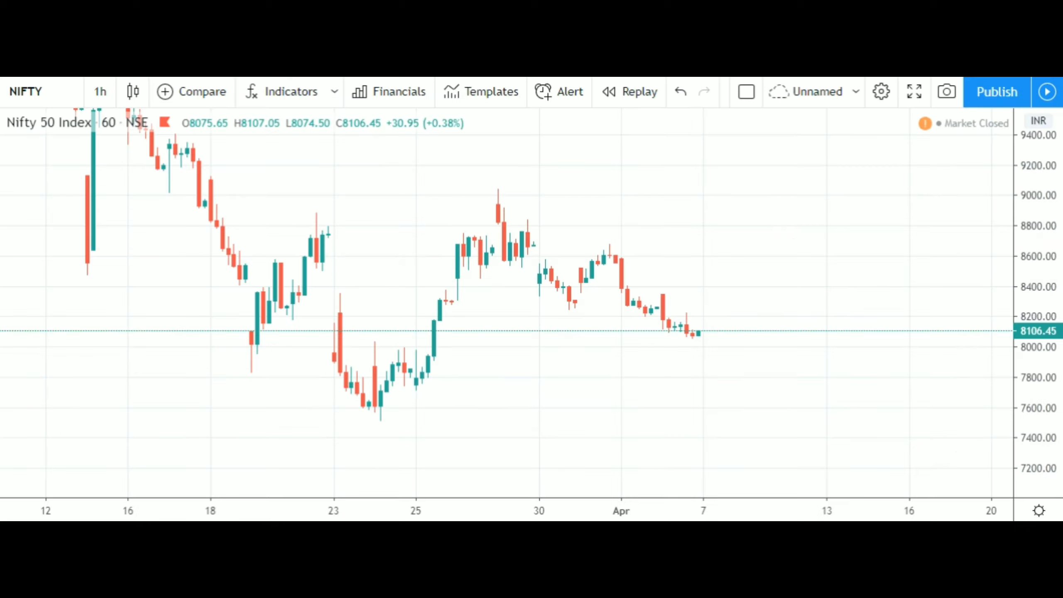
scroll(486, 201, down, 3)
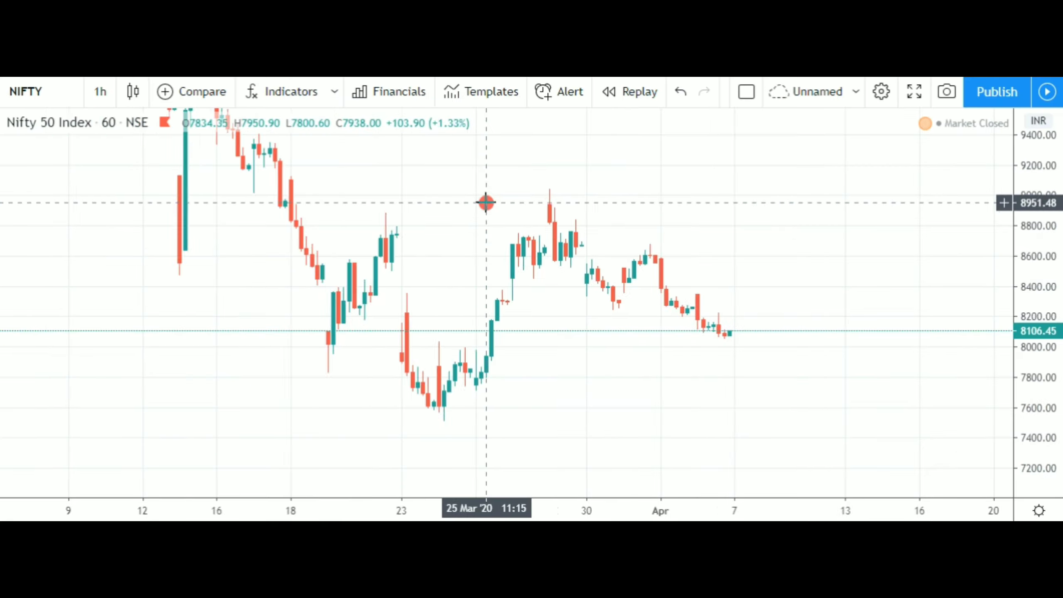
scroll(878, 403, up, 4)
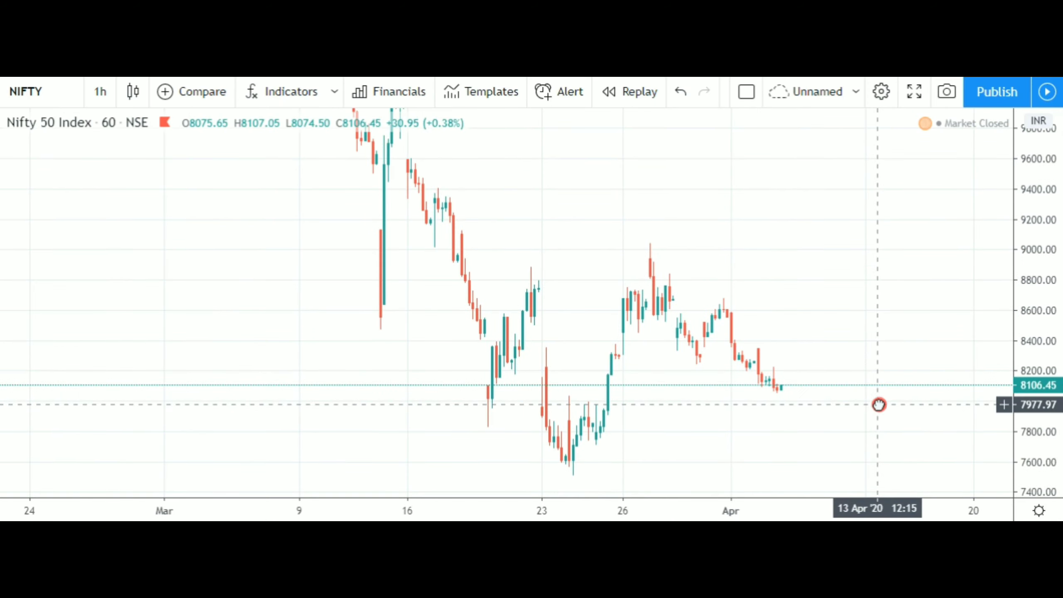
drag(657, 429, 749, 394)
scroll(750, 394, up, 2)
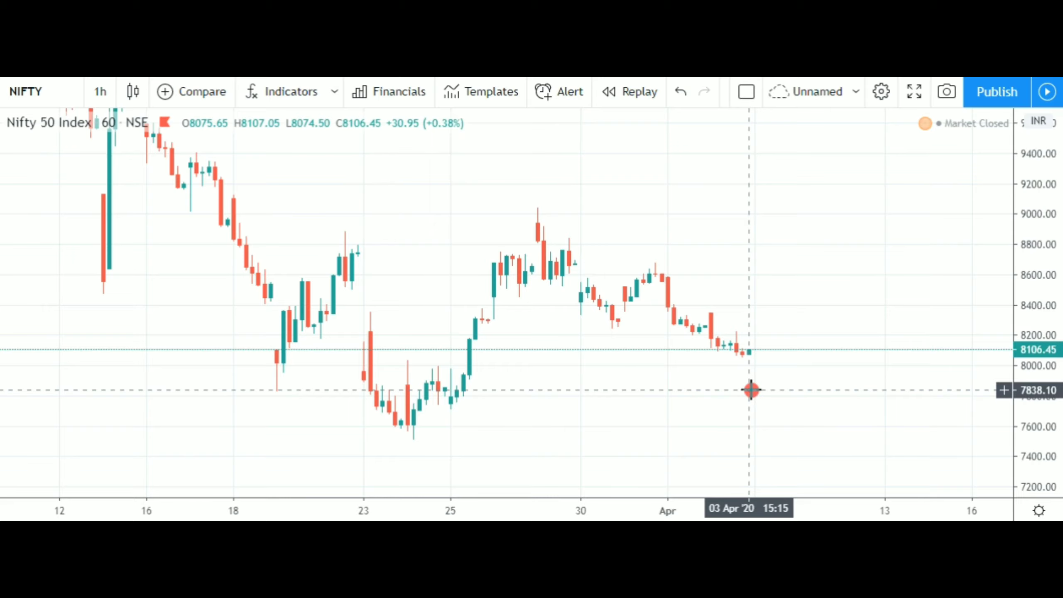
scroll(766, 385, up, 1)
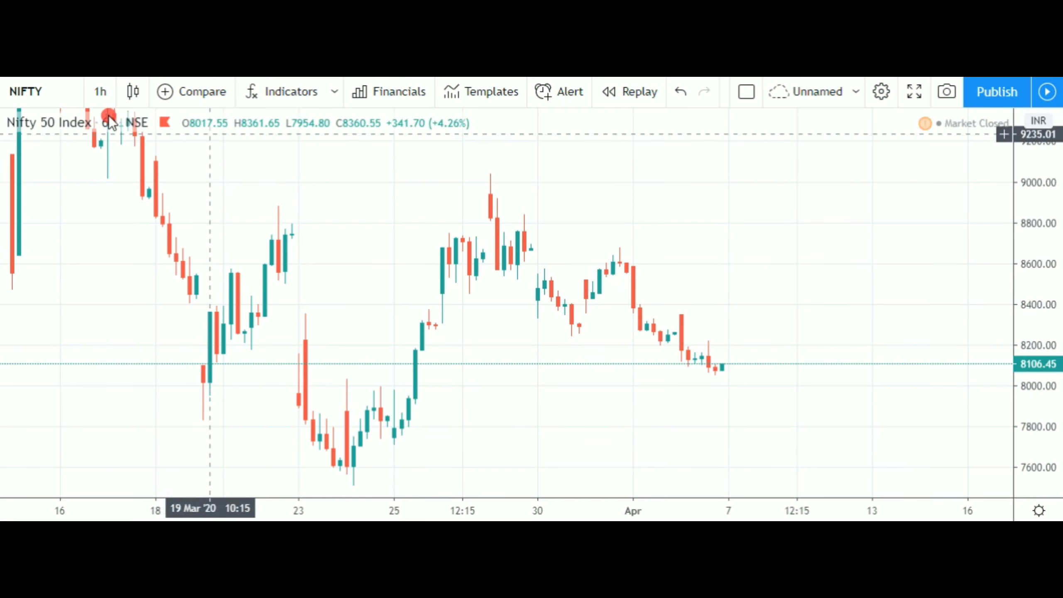
Step: Switch the Nifty 50 chart to the 5-minute timeframe and rescale it around the 3 April session
click(100, 91)
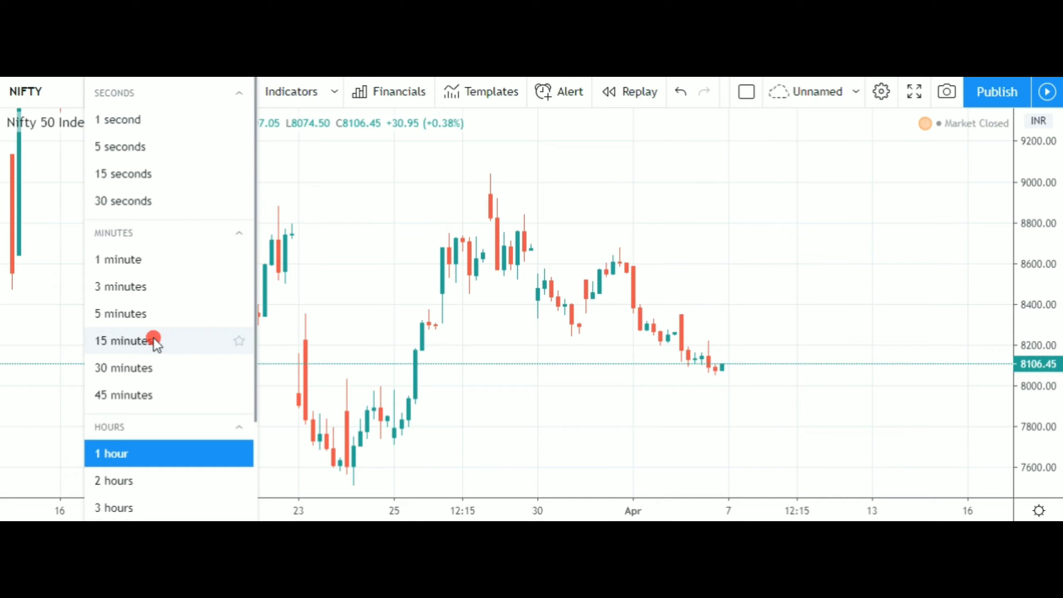
click(141, 320)
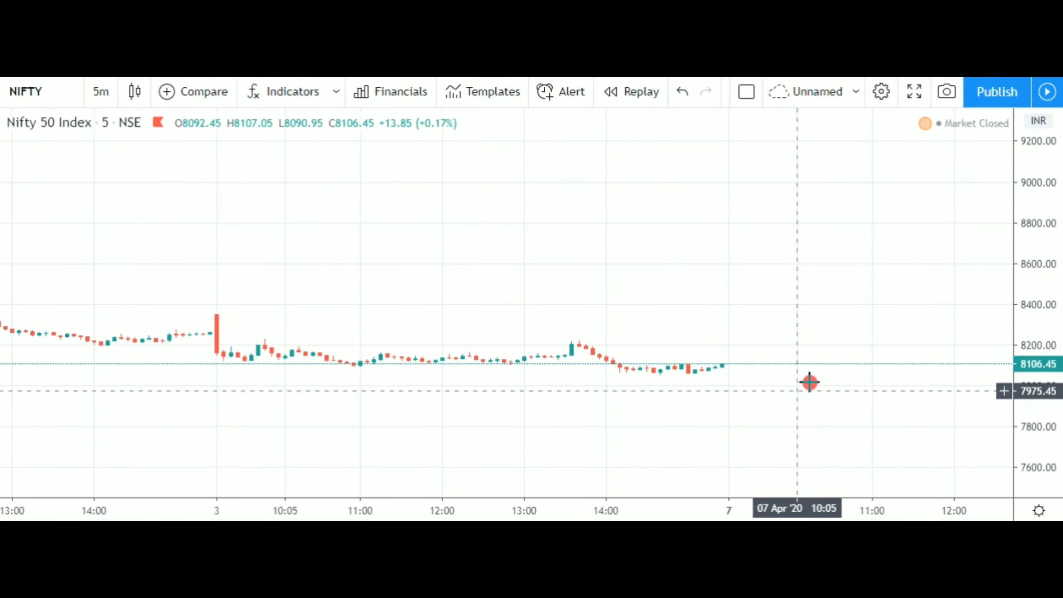
drag(1032, 451, 1036, 207)
drag(750, 361, 890, 183)
drag(147, 327, 137, 391)
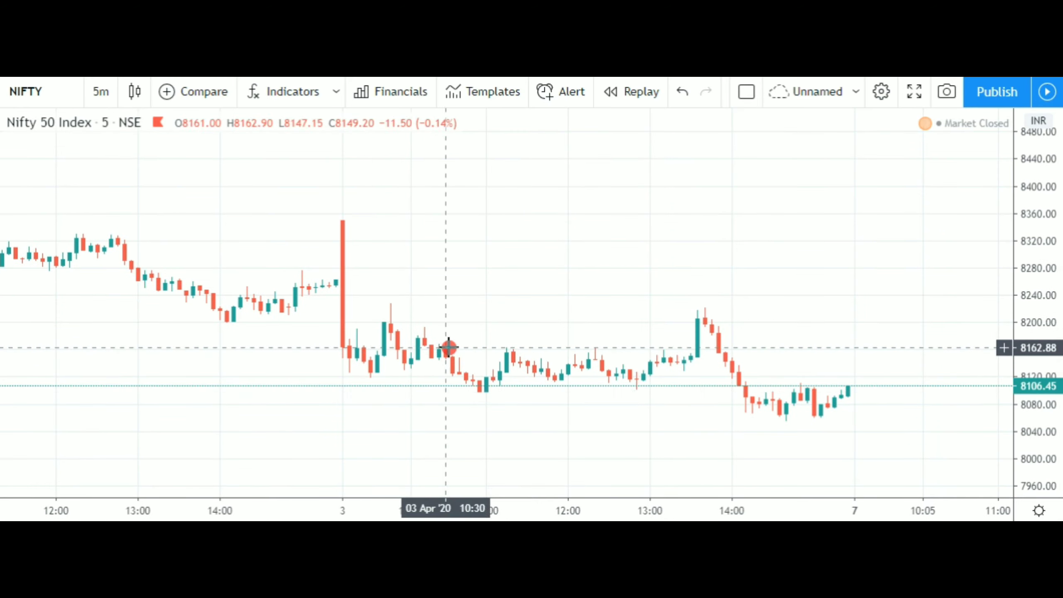
scroll(453, 343, up, 1)
drag(1022, 403, 951, 309)
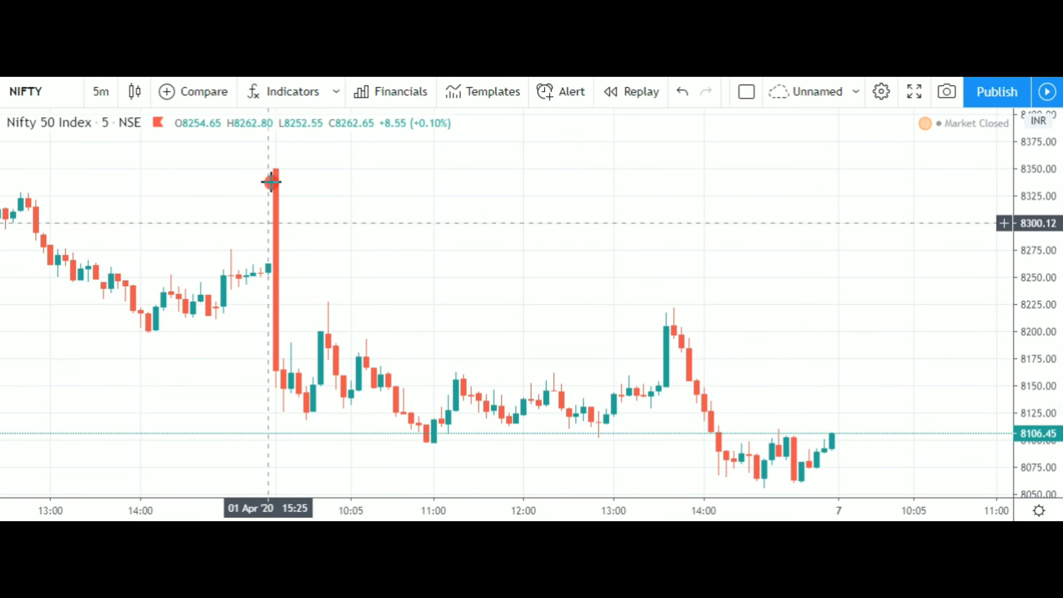
Step: Draw a rectangle over the 3 April consolidation, from about 8199 down to about 8113, spanning 1 April 14:35 to 7 April 09:55
scroll(602, 328, down, 3)
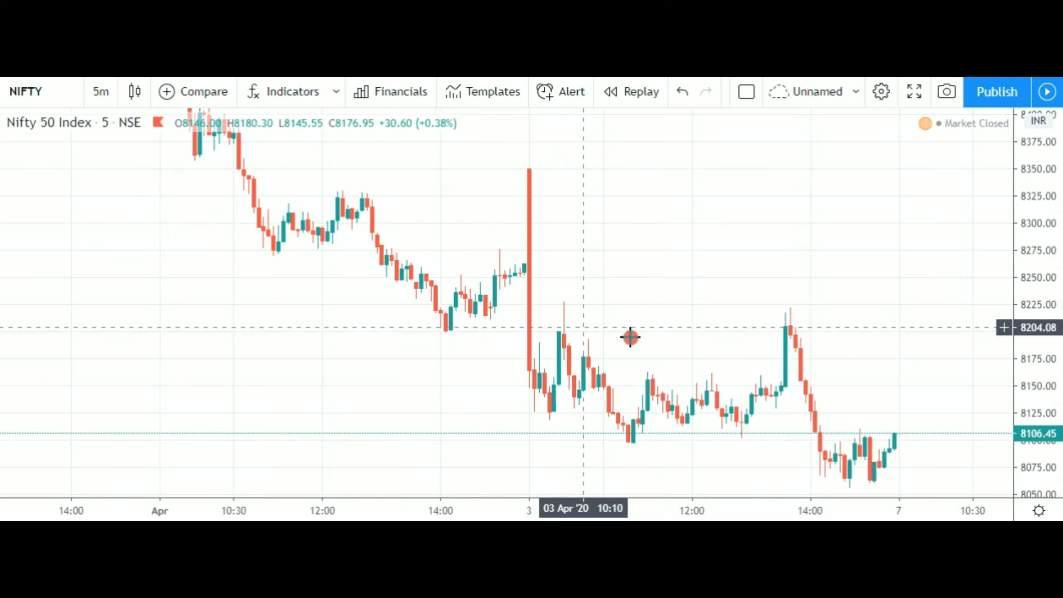
drag(885, 353, 740, 265)
scroll(570, 313, down, 6)
scroll(684, 372, up, 2)
scroll(683, 371, up, 2)
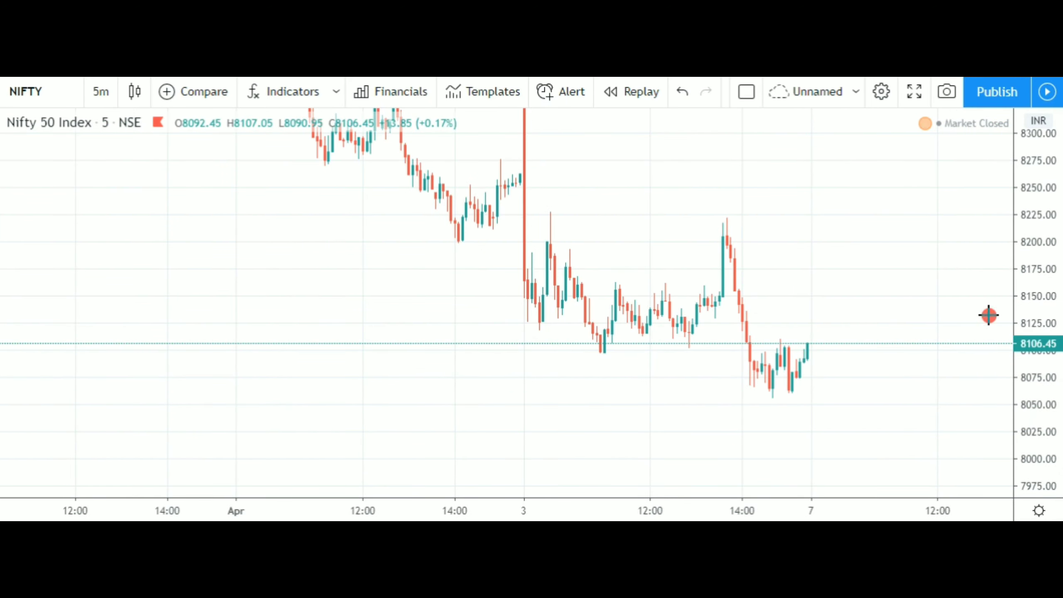
scroll(712, 368, up, 1)
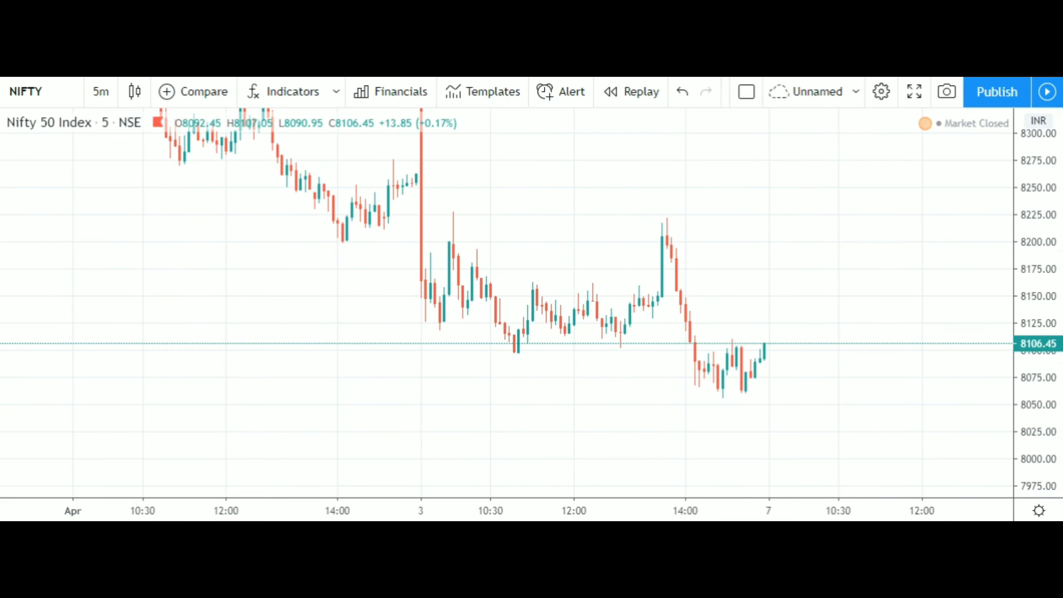
click(2, 171)
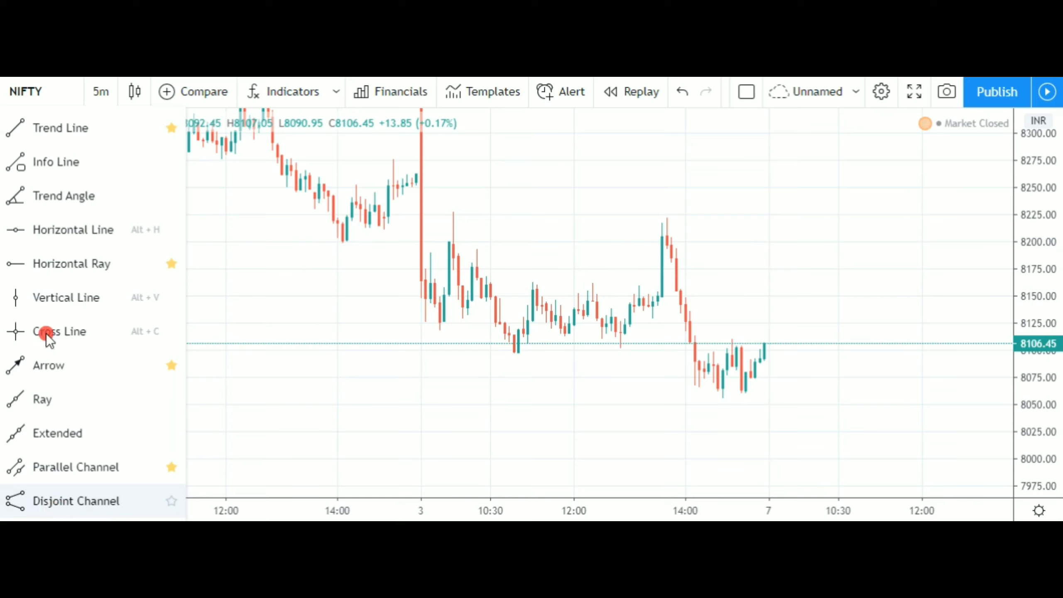
click(2, 237)
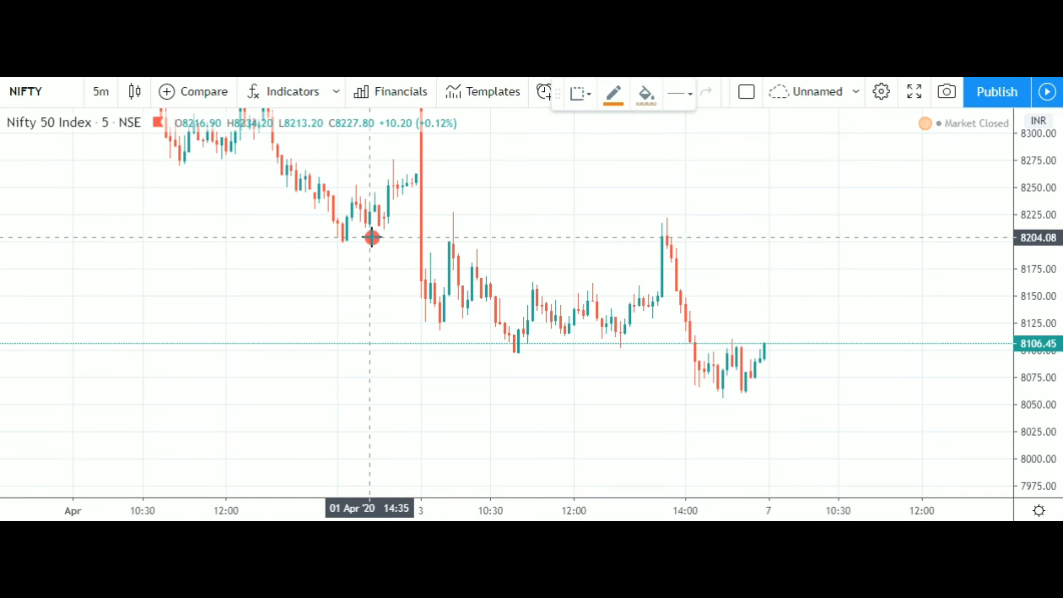
mouse_move(433, 277)
mouse_down()
mouse_move(814, 349)
mouse_move(856, 341)
mouse_move(809, 338)
mouse_up()
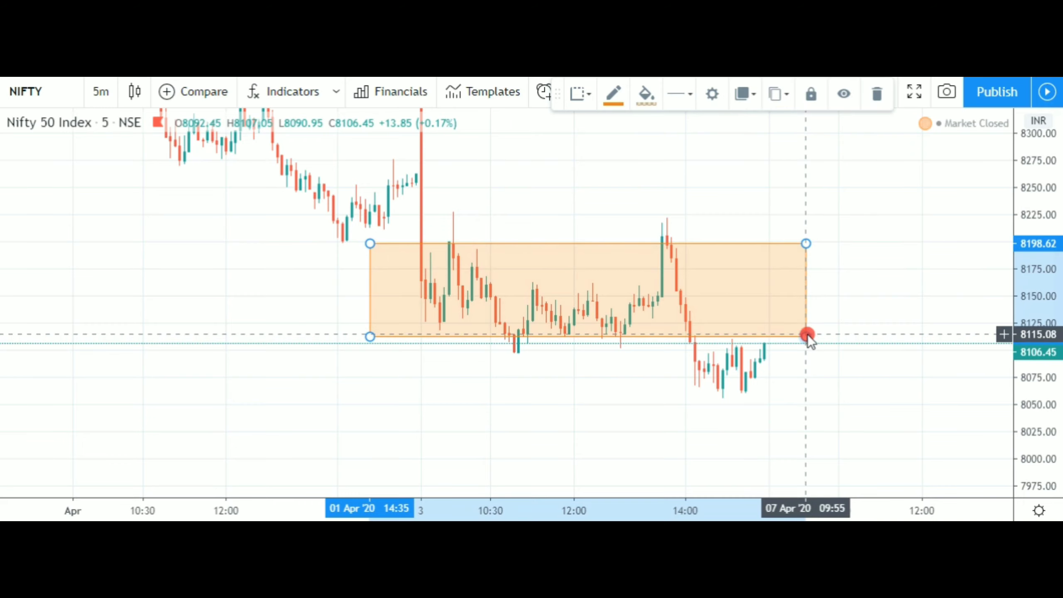
click(622, 438)
Step: Switch the chart to the 1-hour timeframe and compress the price scale to view the rectangle against the late-March swings
drag(622, 437, 644, 486)
scroll(667, 433, up, 5)
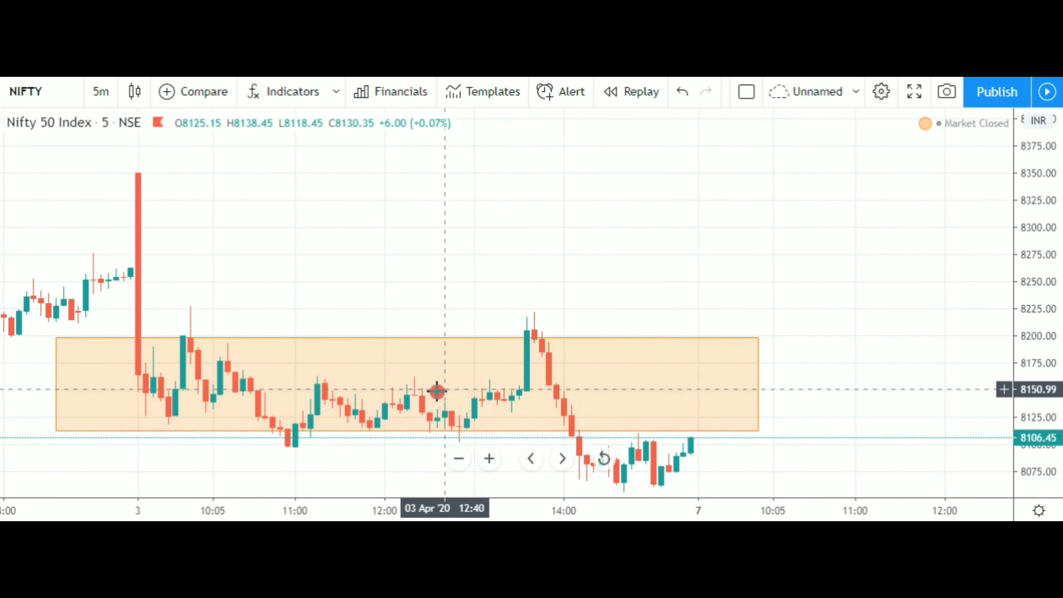
scroll(688, 359, down, 3)
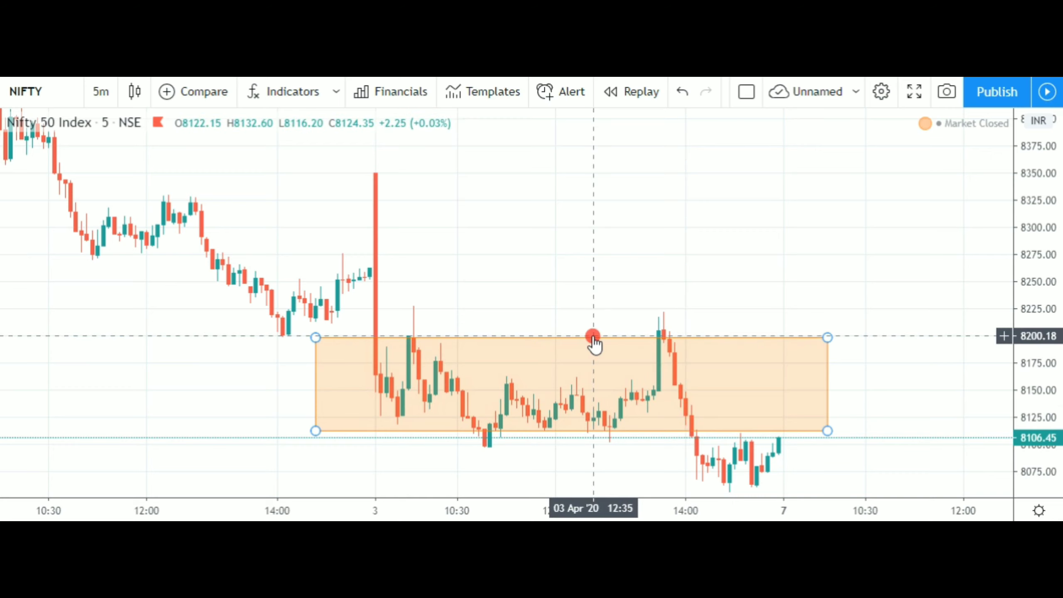
click(93, 91)
click(139, 455)
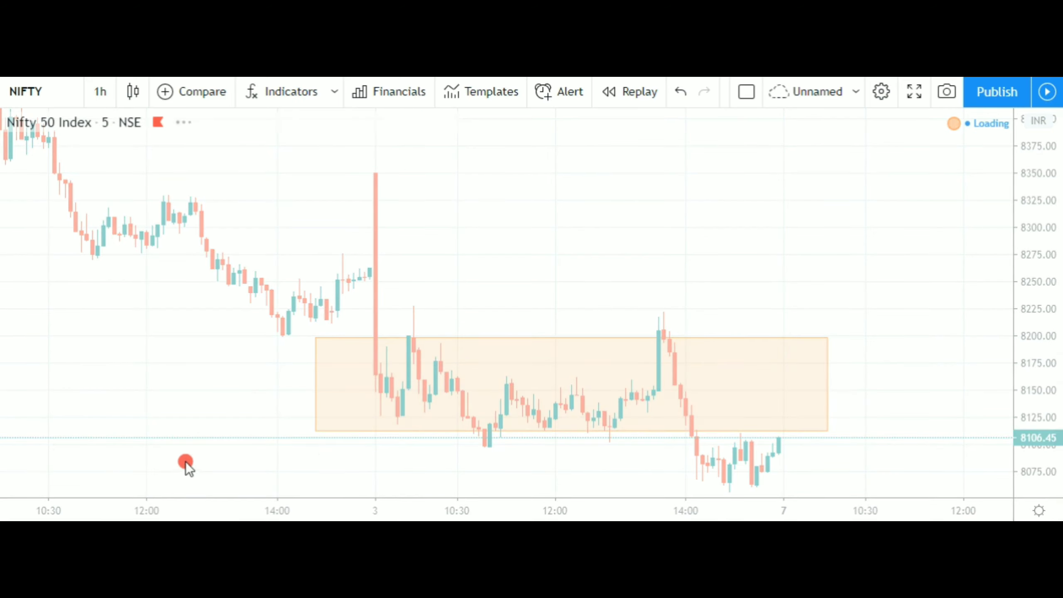
drag(1056, 171, 1010, 461)
drag(1042, 258, 1050, 391)
scroll(956, 380, up, 4)
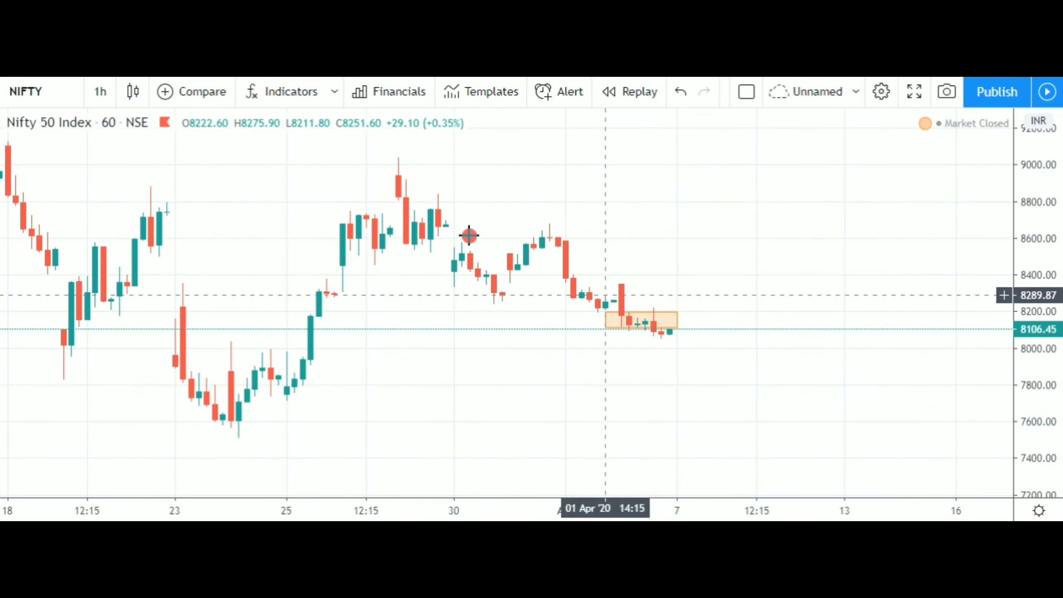
Step: Draw two converging falling trend lines to 7 April: the upper from about 9006 on 26 March, the lower from about 8419 on 25 March
key(alt+t)
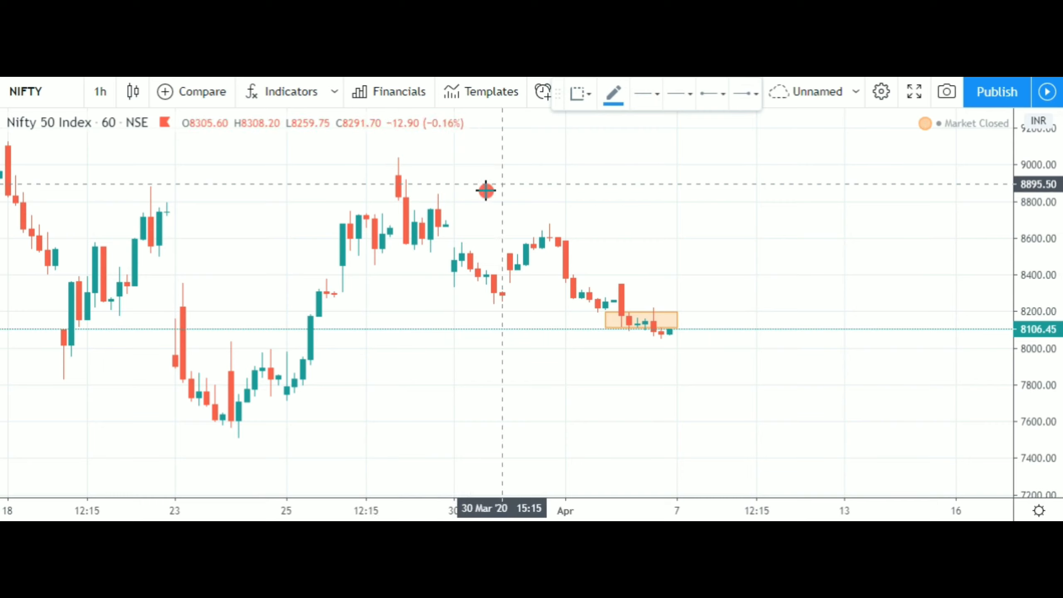
click(385, 163)
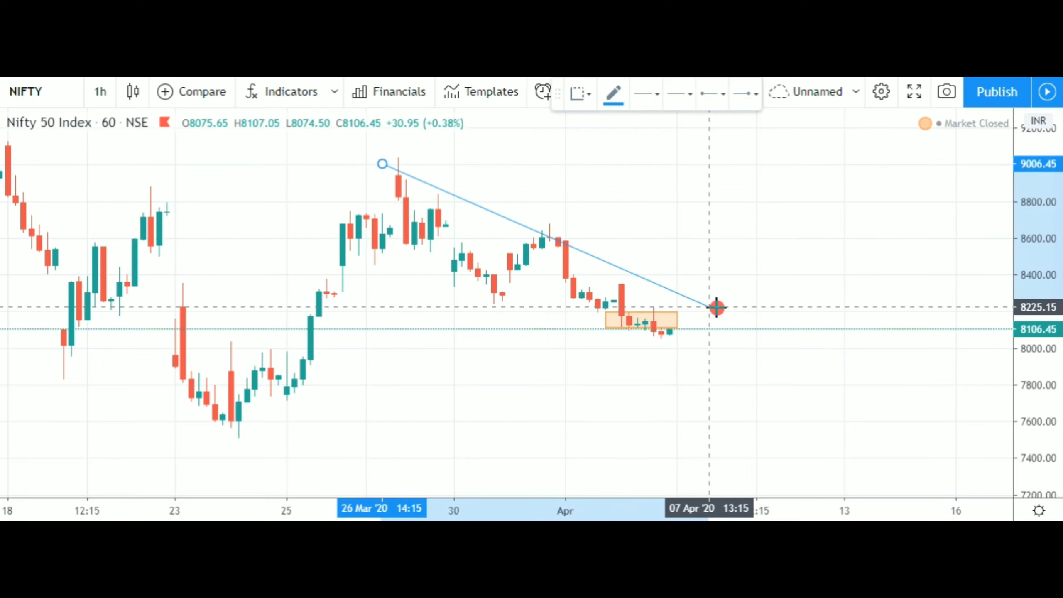
click(693, 326)
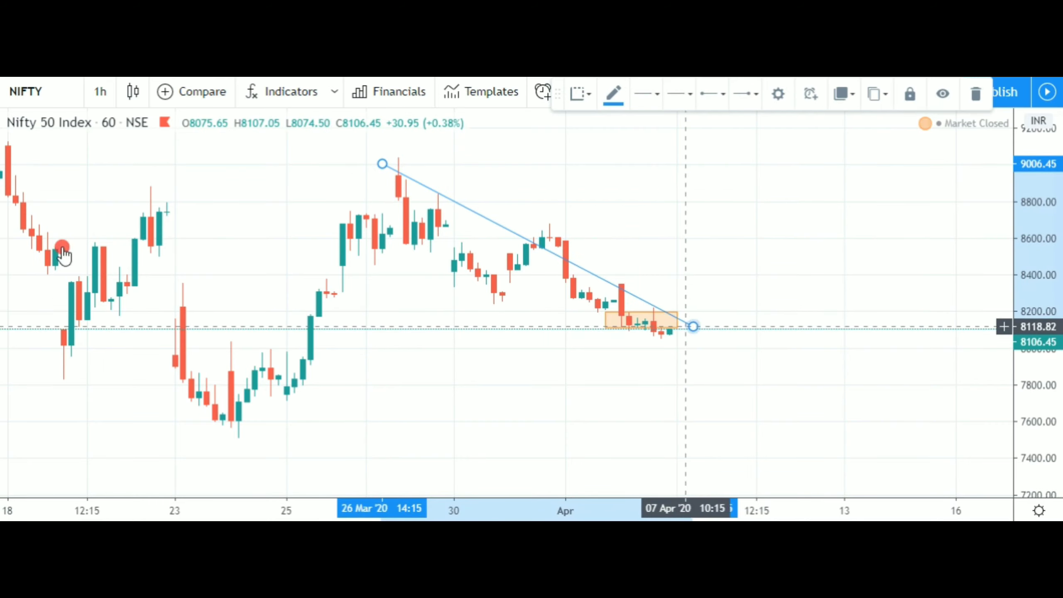
key(alt+t)
click(310, 271)
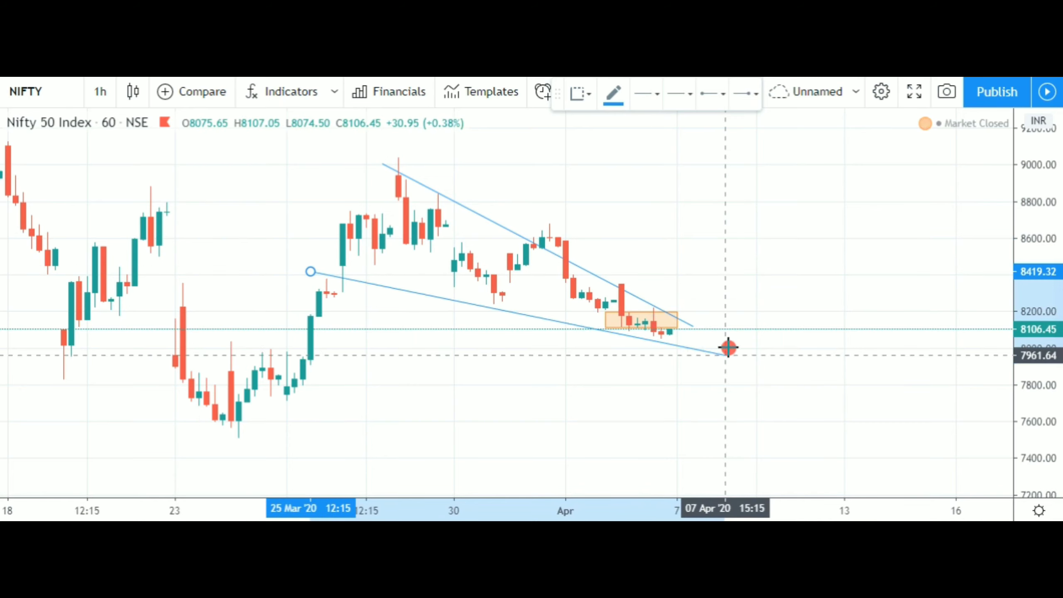
click(679, 337)
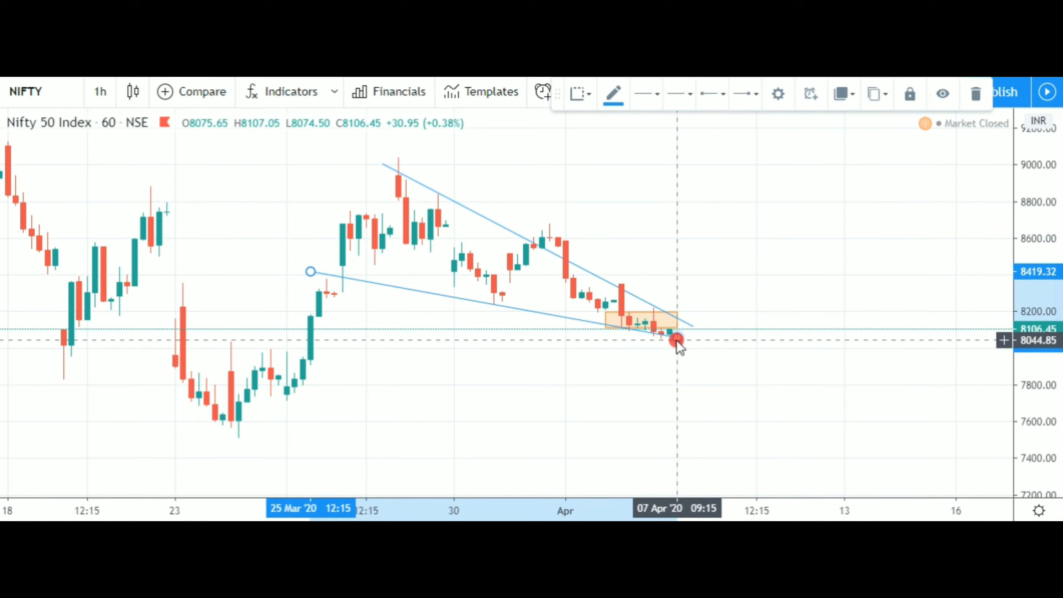
Step: Delete both falling trend lines from the hourly chart, keeping the rectangle
right_click(676, 341)
key(Delete)
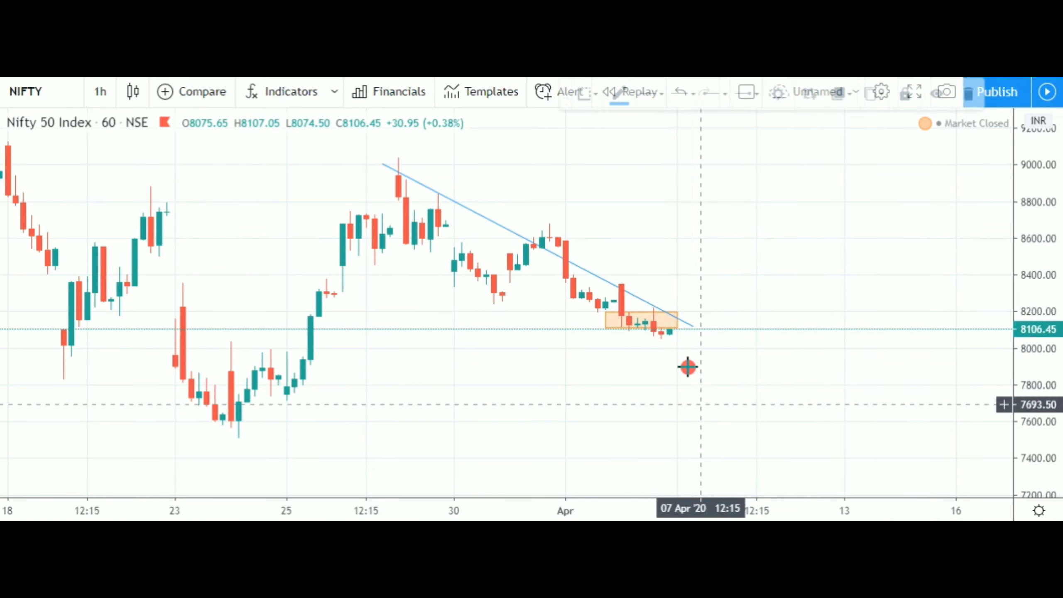
right_click(604, 280)
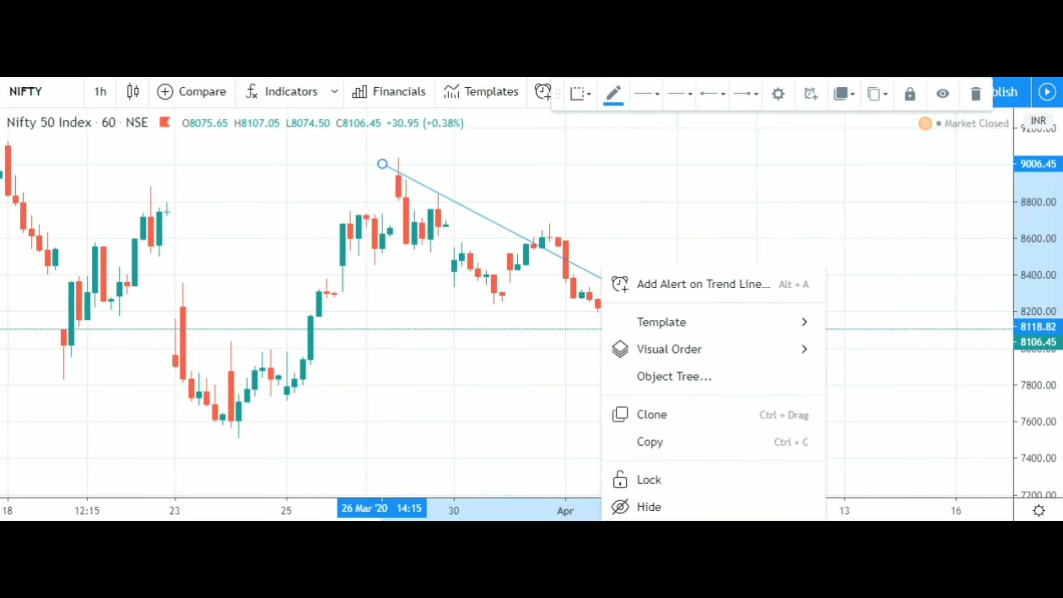
key(Delete)
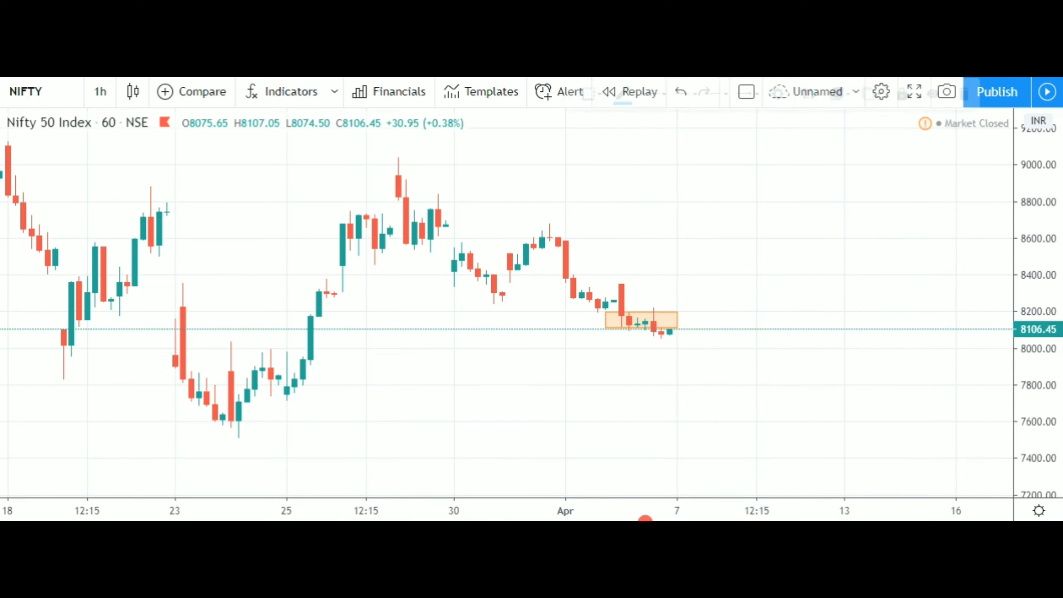
Step: Return the chart to the 5-minute timeframe and rescale it around the rectangle
click(98, 95)
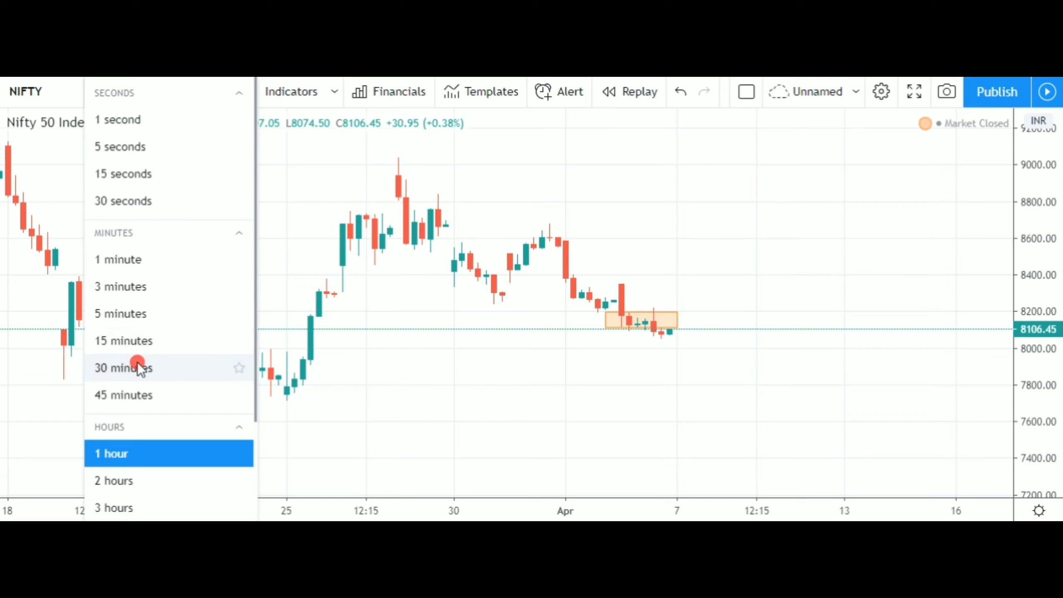
click(125, 315)
drag(1049, 380, 1030, 172)
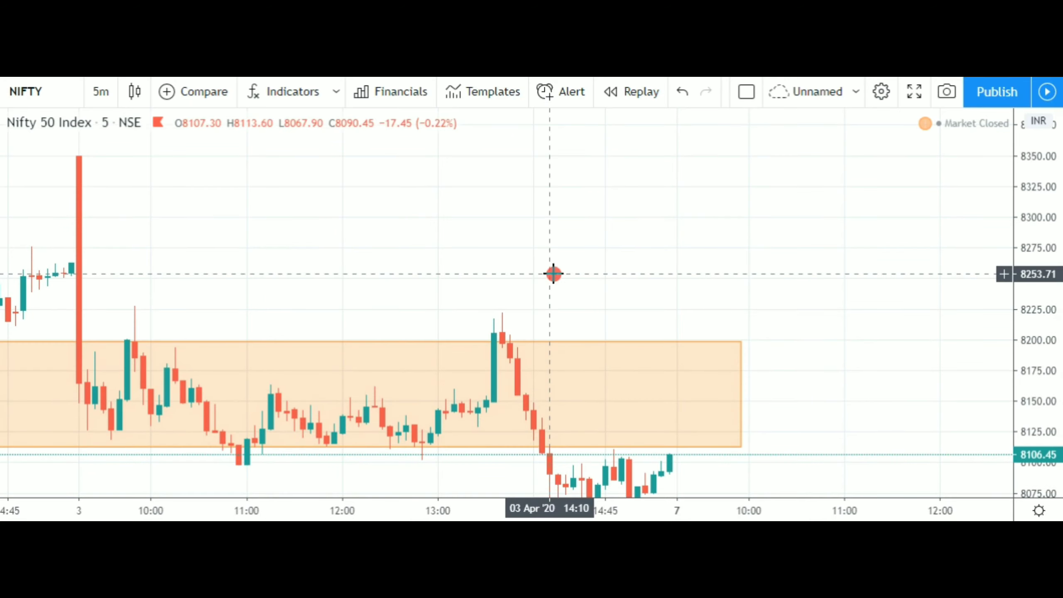
drag(553, 273, 706, 276)
Step: Examine the 5-minute candles inside and around the rectangle for the 3 April session
click(666, 354)
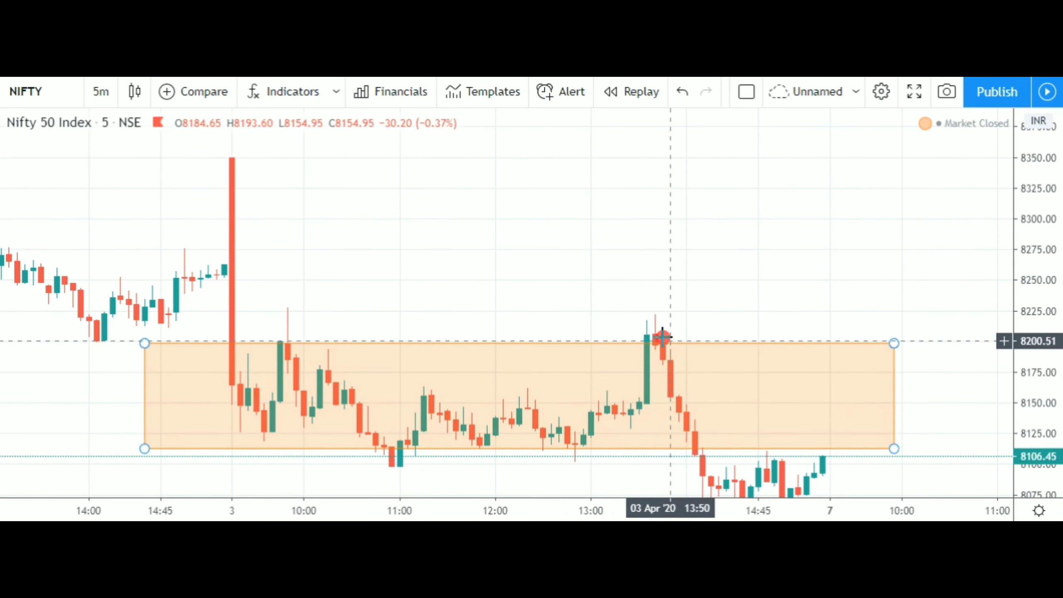
scroll(645, 347, up, 2)
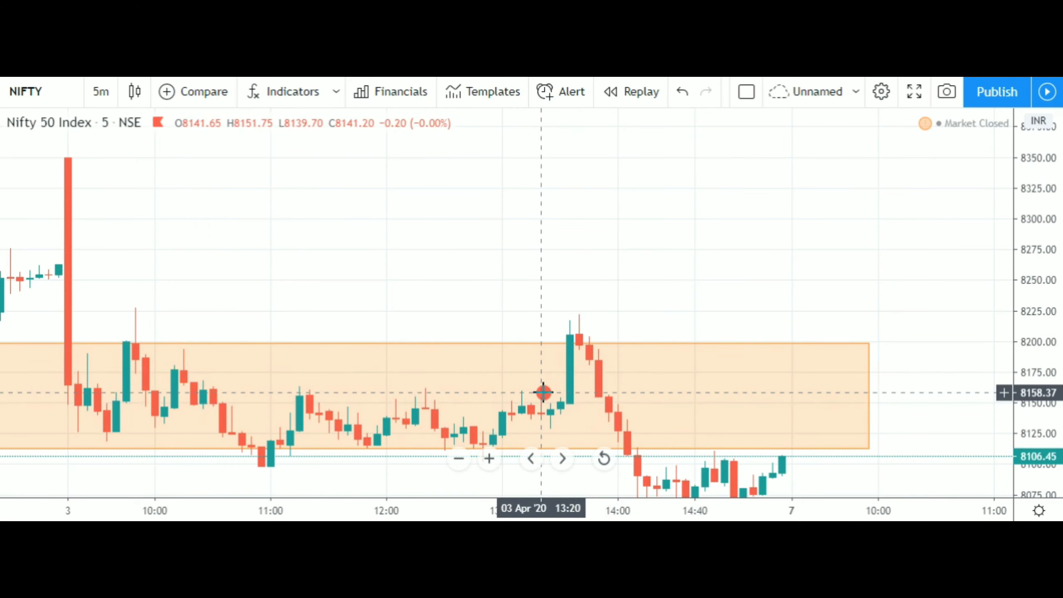
scroll(543, 393, down, 4)
scroll(748, 373, up, 2)
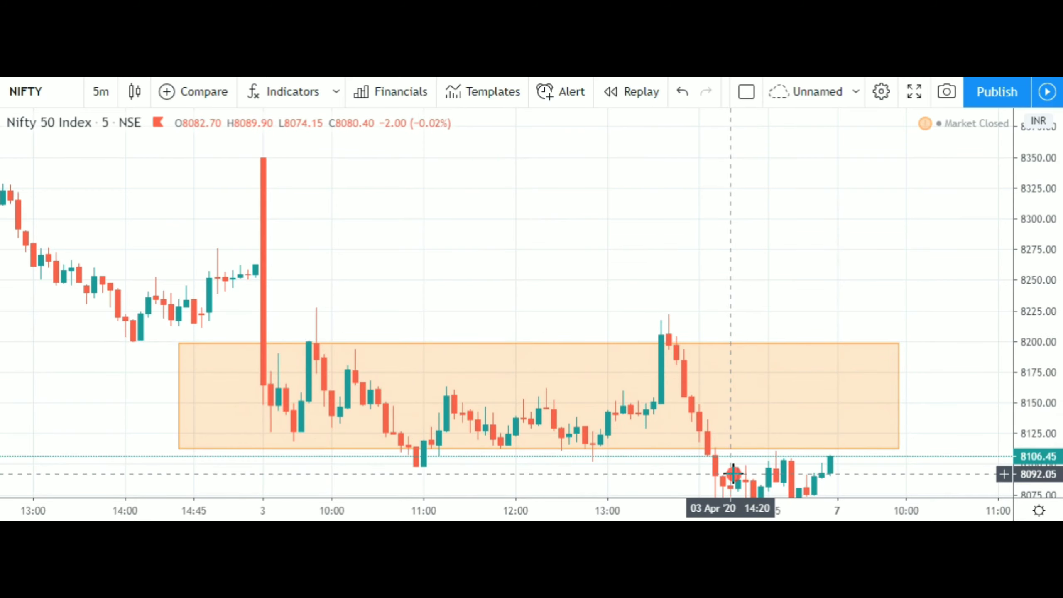
drag(1021, 244, 959, 325)
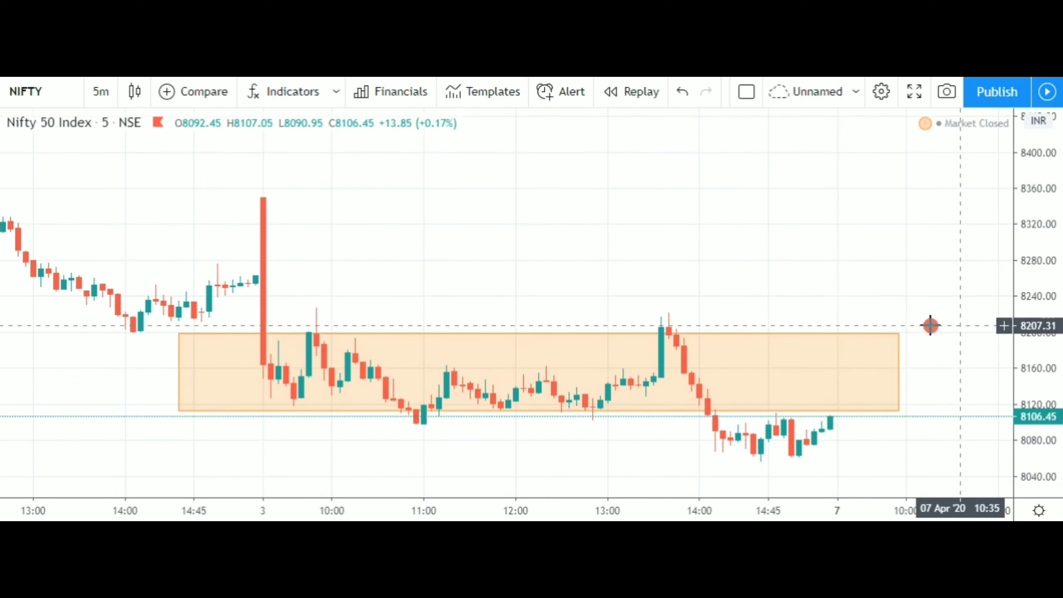
scroll(702, 303, down, 1)
scroll(702, 303, down, 1)
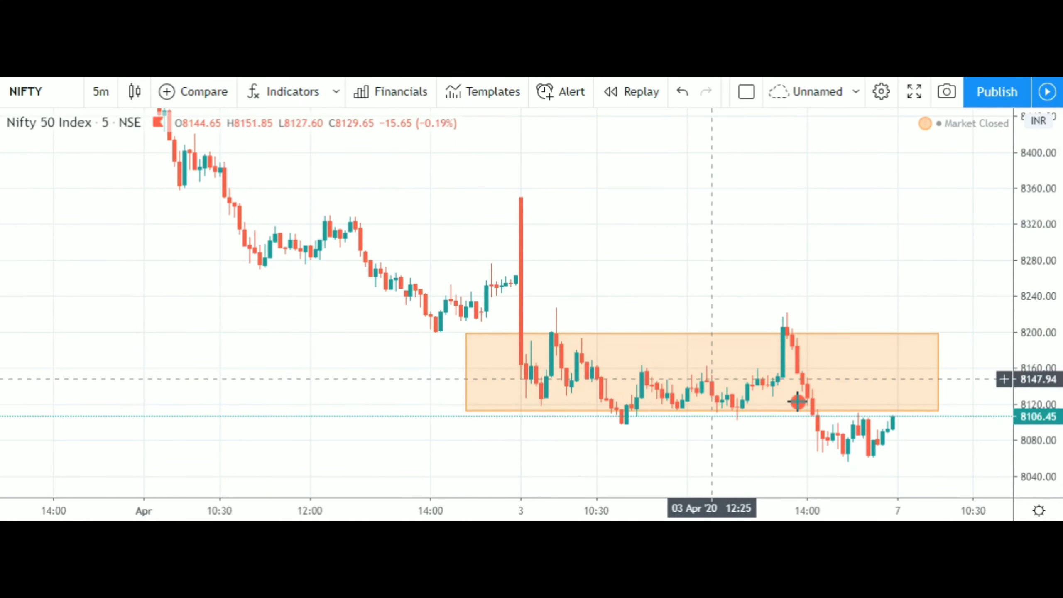
Step: Switch the Nifty 50 chart from the 5-minute to the 15-minute timeframe and frame the 3 April rectangle
drag(1020, 379, 1004, 311)
scroll(657, 380, up, 2)
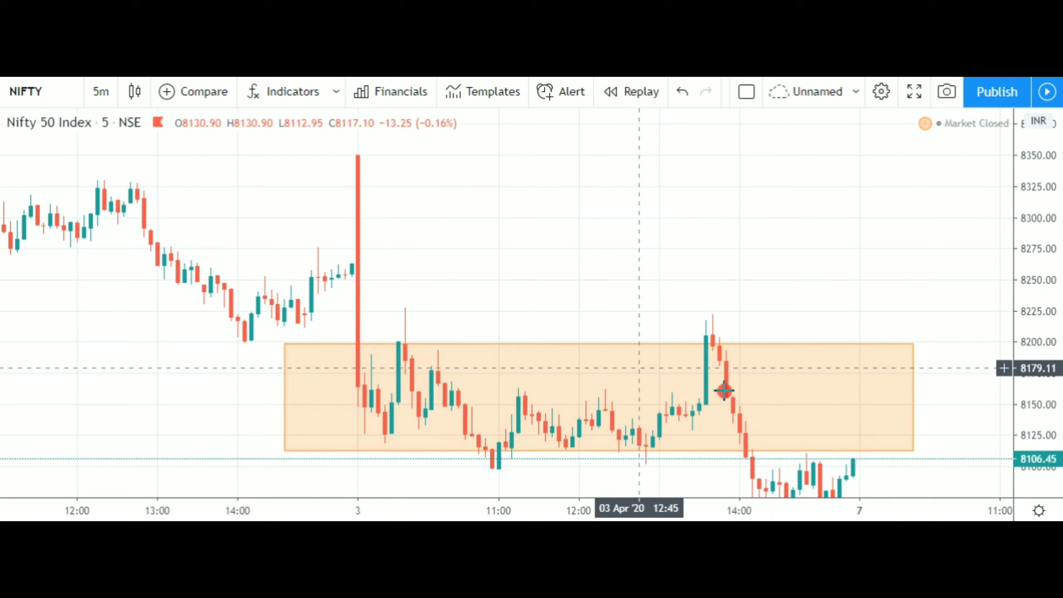
scroll(672, 362, up, 1)
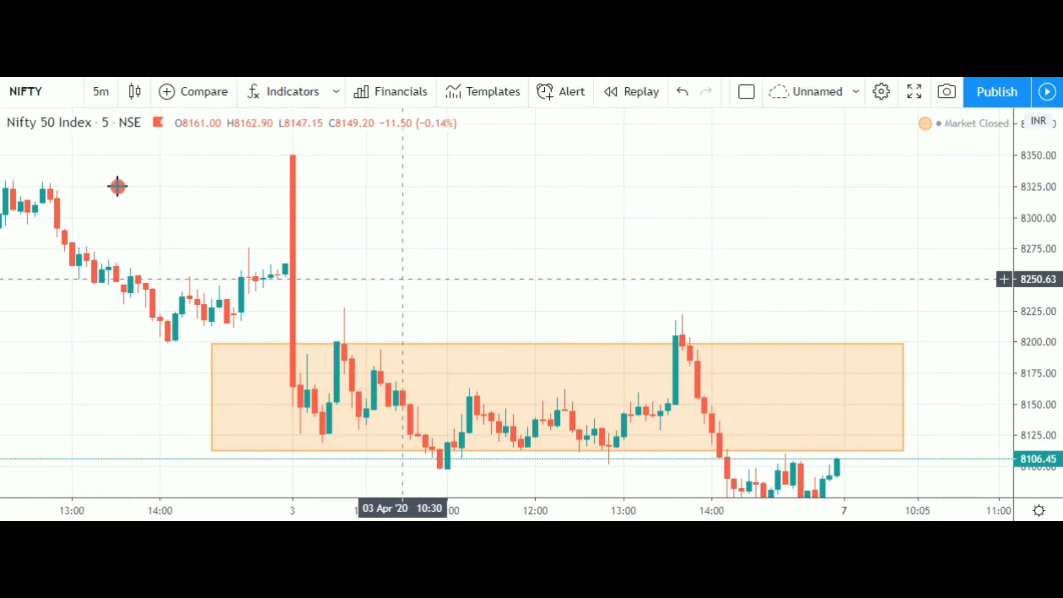
click(103, 92)
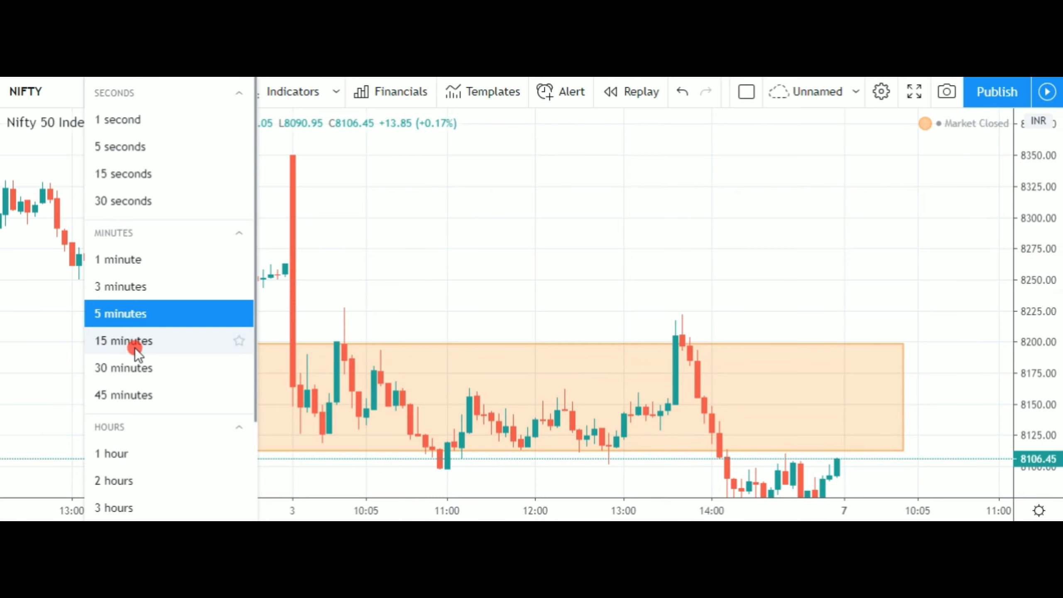
click(134, 348)
scroll(812, 383, up, 4)
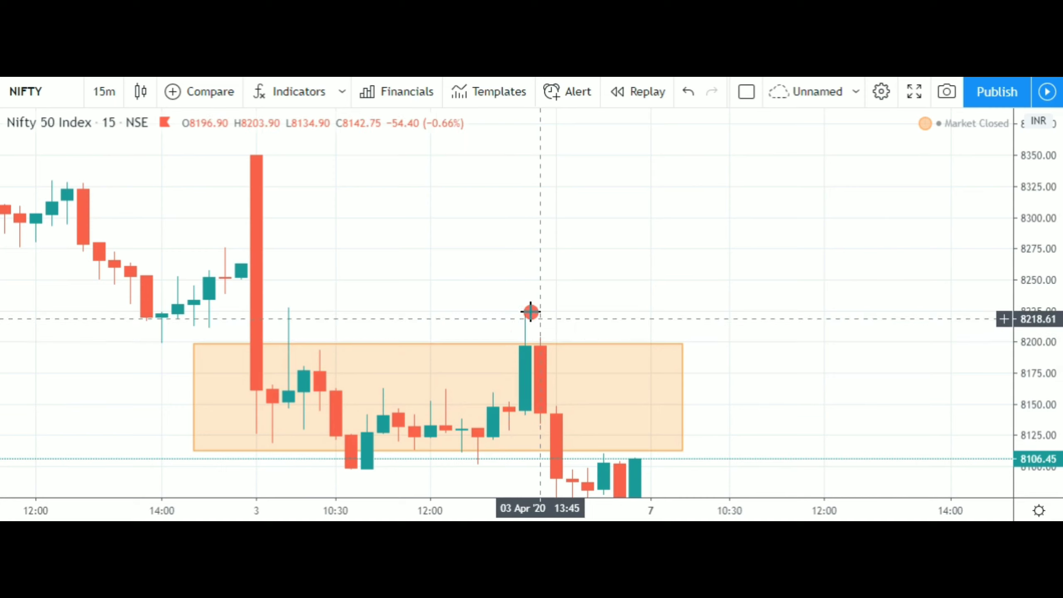
drag(689, 313, 818, 295)
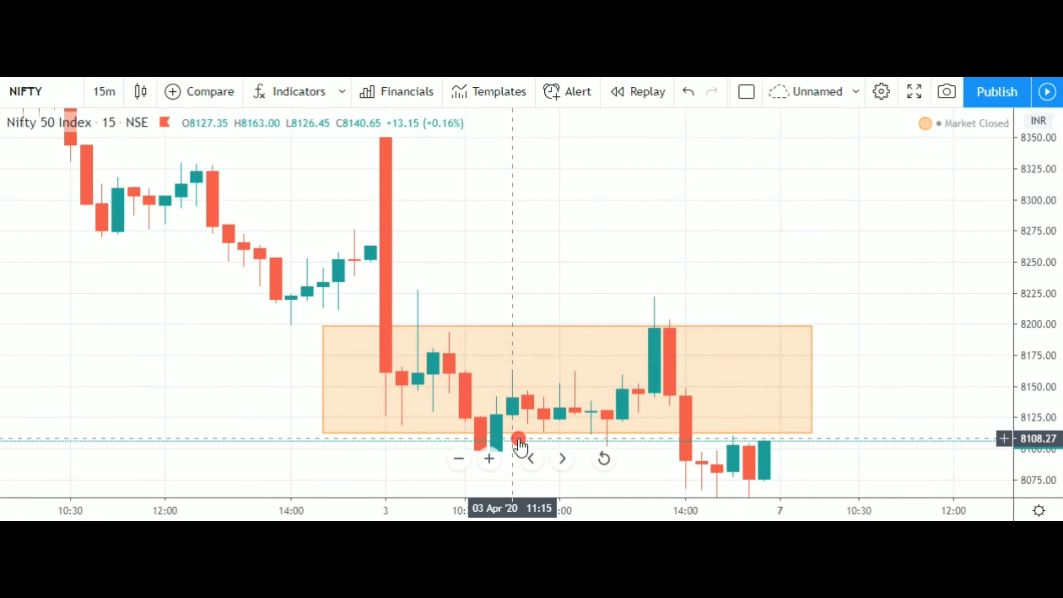
Step: Examine the 15-minute candles inside the rectangle for 3 April and the sessions leading into it
scroll(521, 445, right, 5)
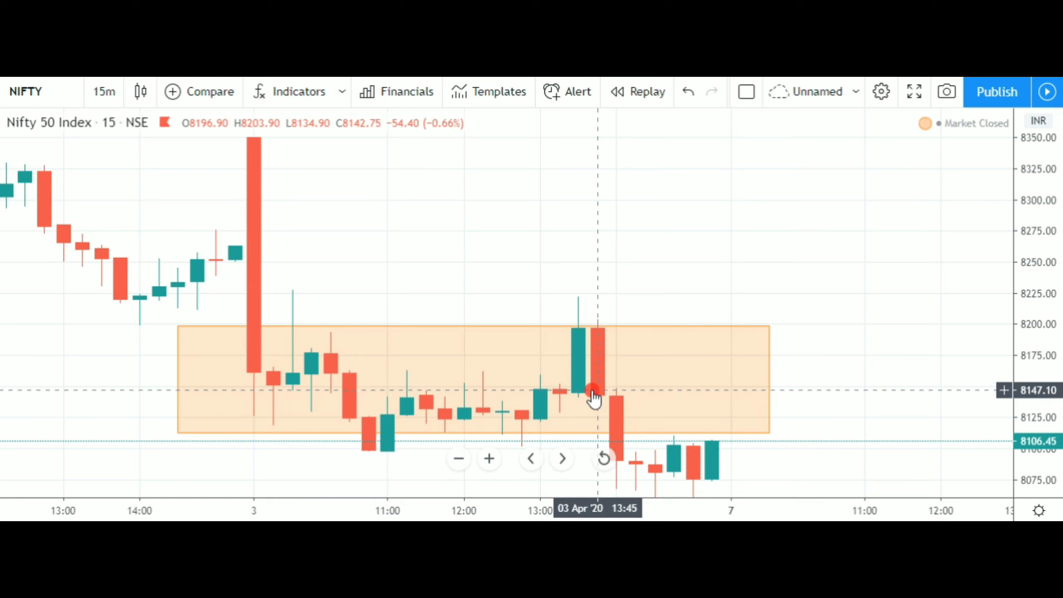
scroll(377, 331, left, 9)
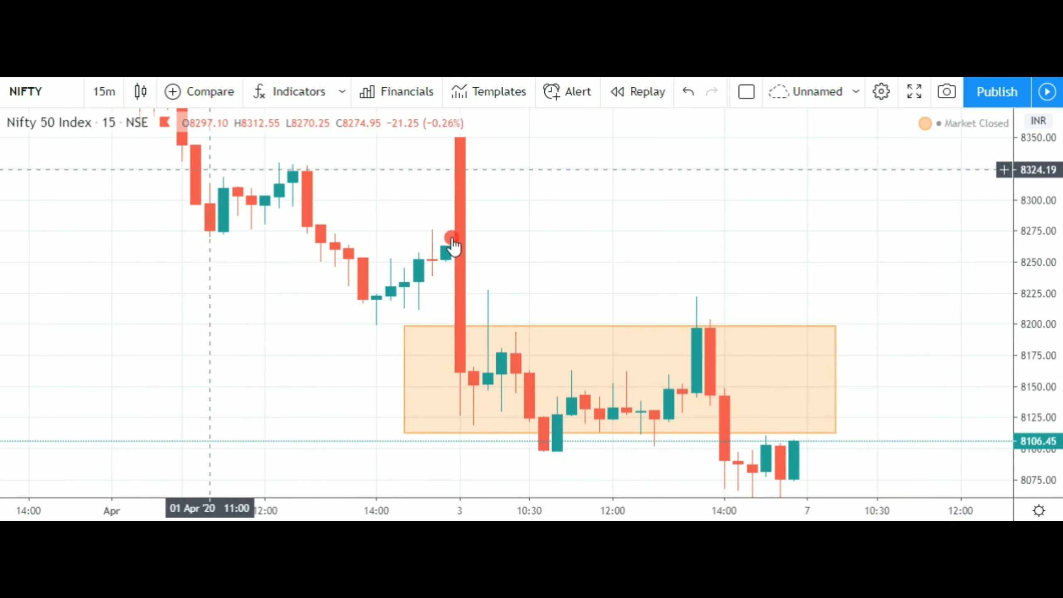
drag(1044, 213, 871, 363)
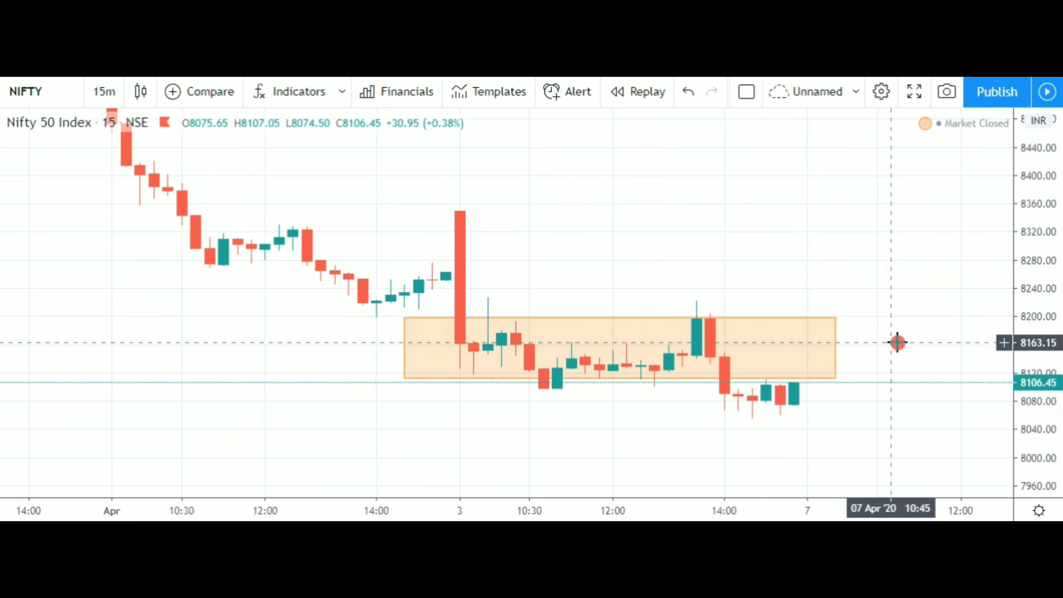
drag(920, 302, 854, 368)
drag(1044, 403, 1043, 304)
drag(954, 422, 1000, 307)
scroll(894, 353, up, 1)
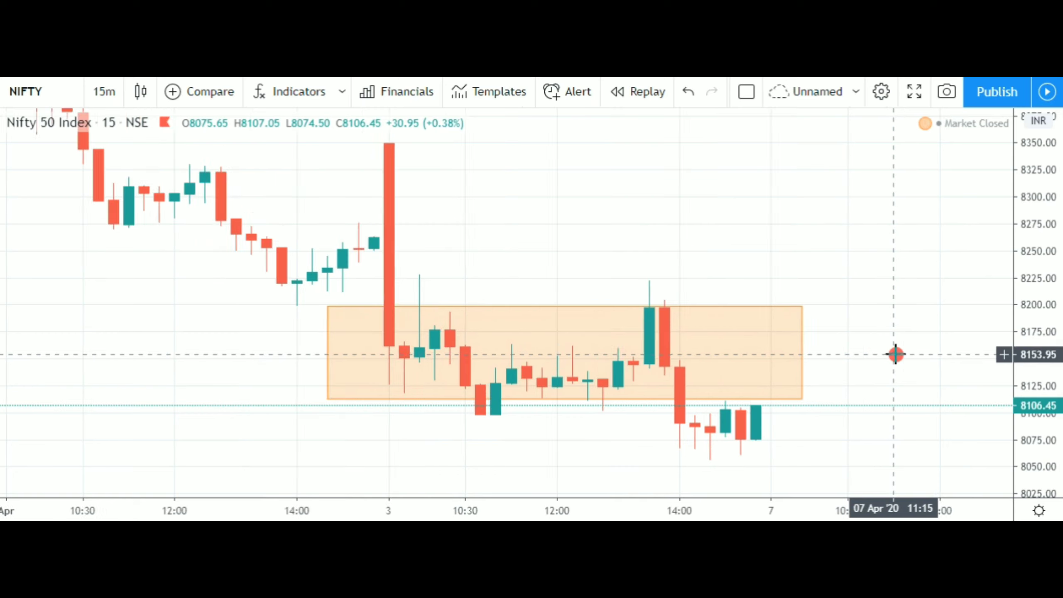
click(668, 385)
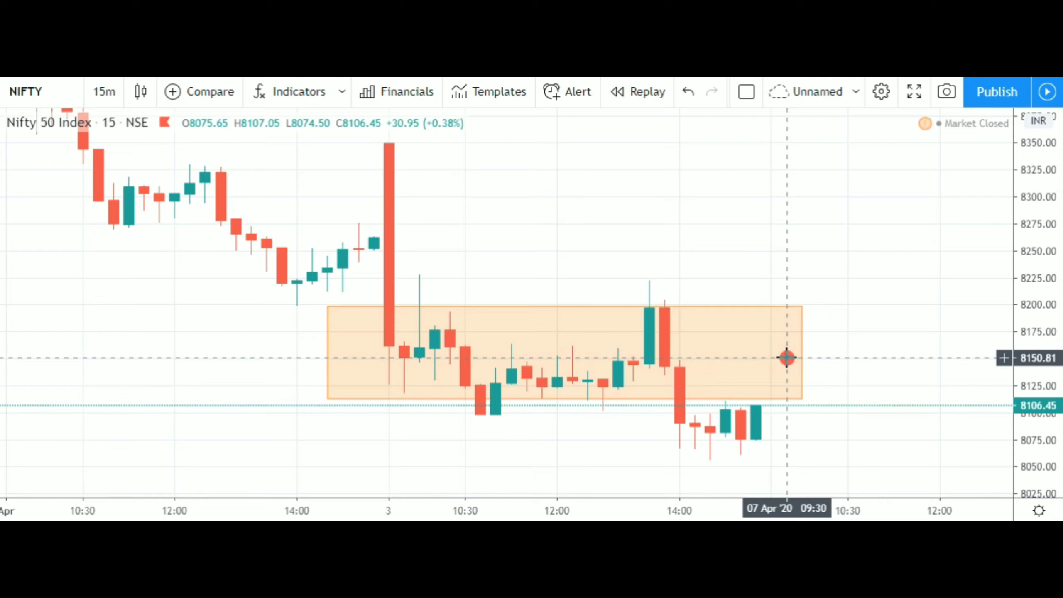
Step: Compare the last 3 April candles below the rectangle with its price bounds and the empty 7 April area
scroll(956, 306, down, 3)
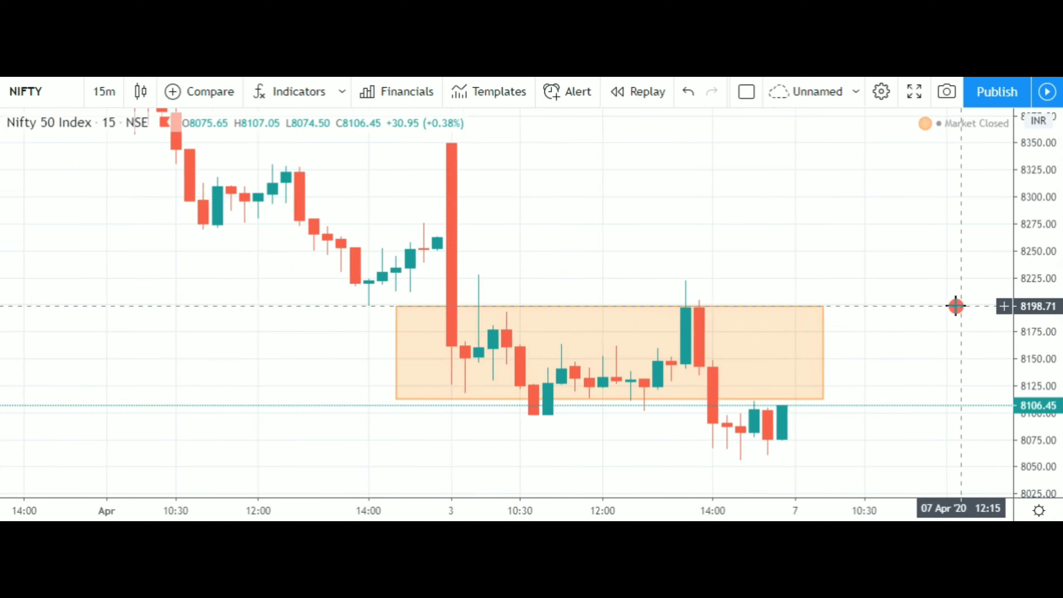
scroll(912, 320, up, 3)
drag(1038, 167, 1031, 298)
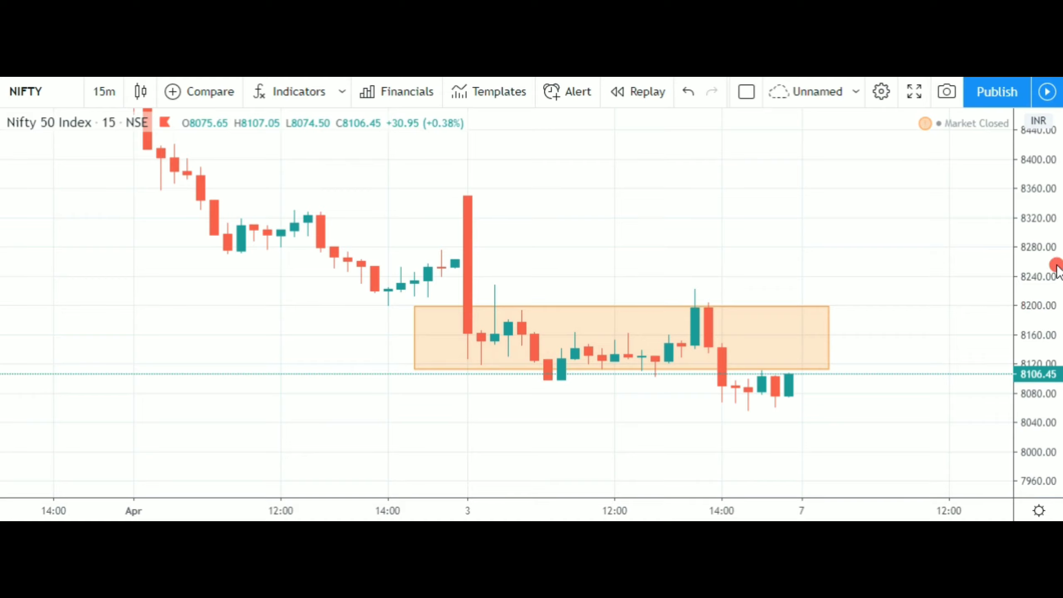
drag(1034, 312, 1025, 221)
scroll(892, 349, up, 1)
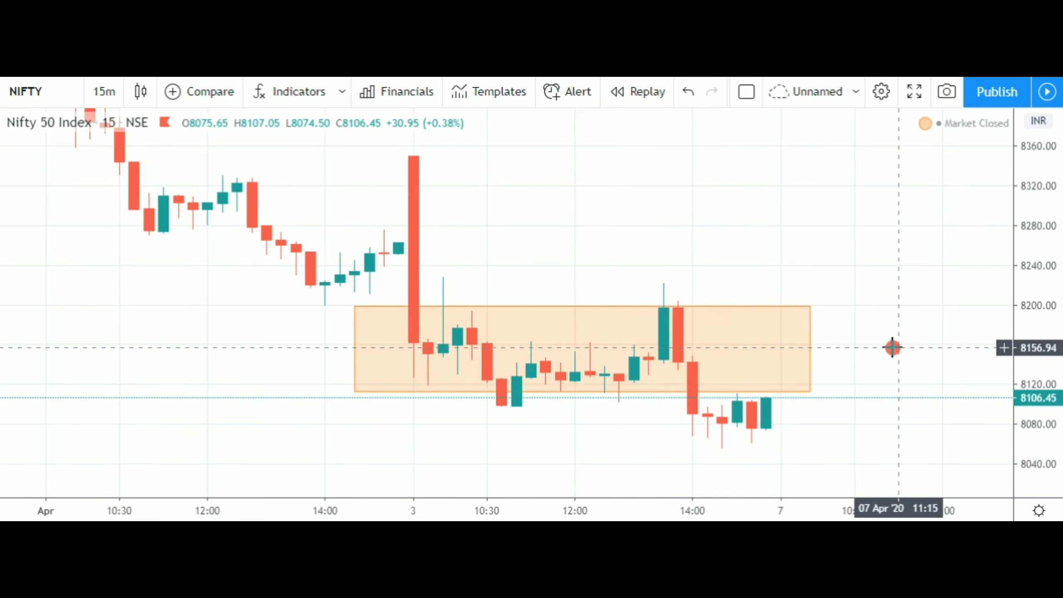
drag(1046, 368, 1007, 346)
scroll(930, 378, down, 4)
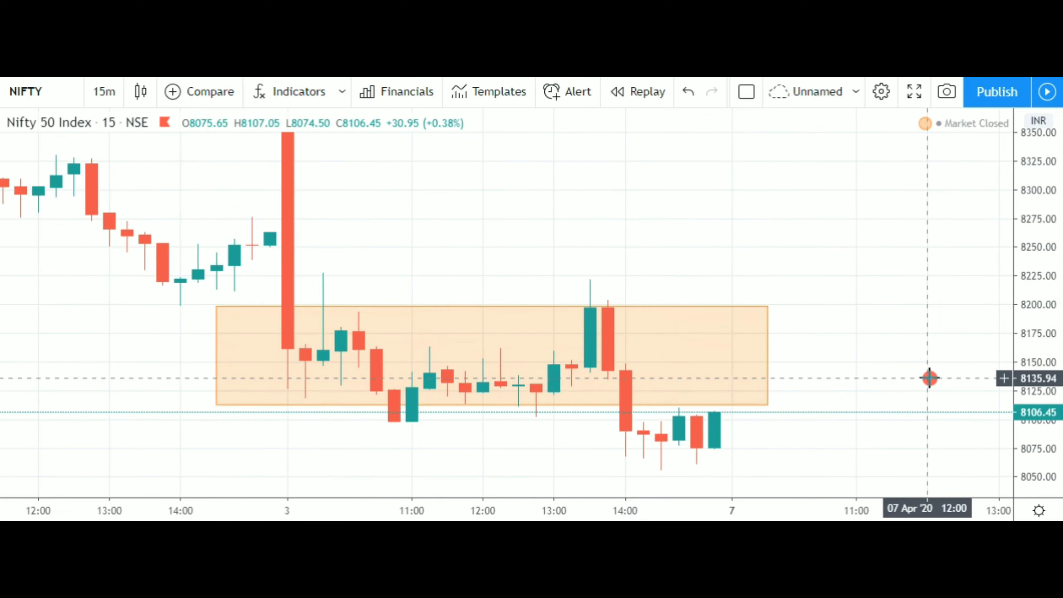
drag(1046, 234, 1045, 344)
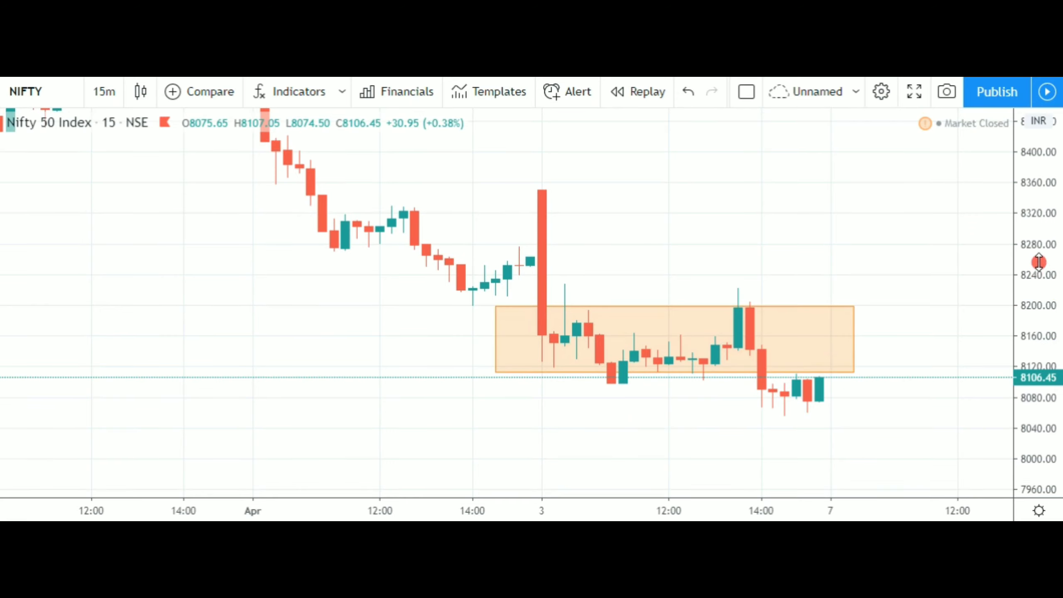
drag(1039, 262, 1041, 334)
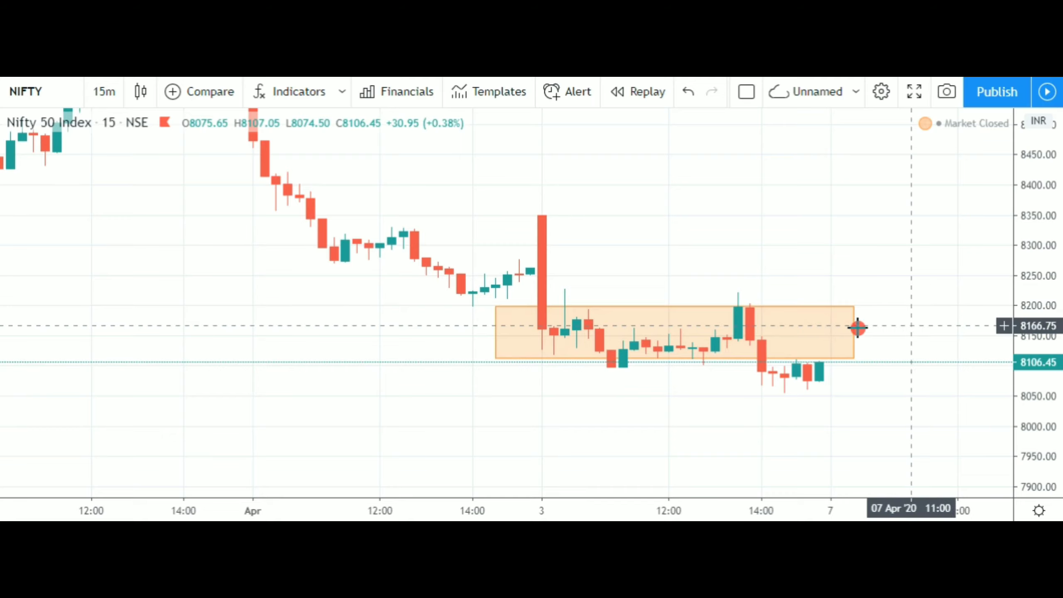
drag(1041, 370, 1025, 274)
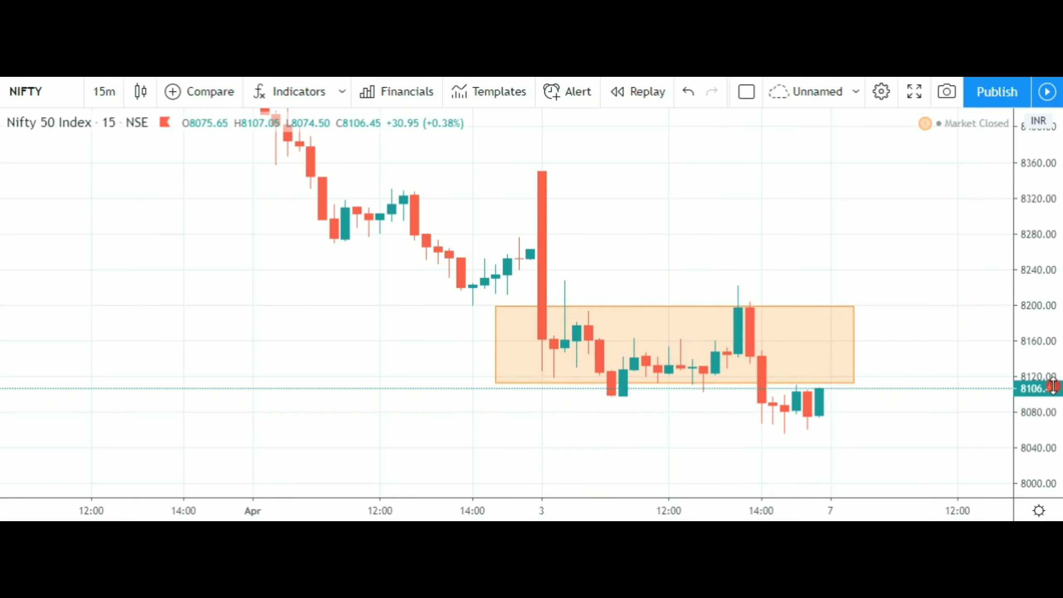
drag(1055, 387, 1035, 318)
scroll(769, 410, up, 2)
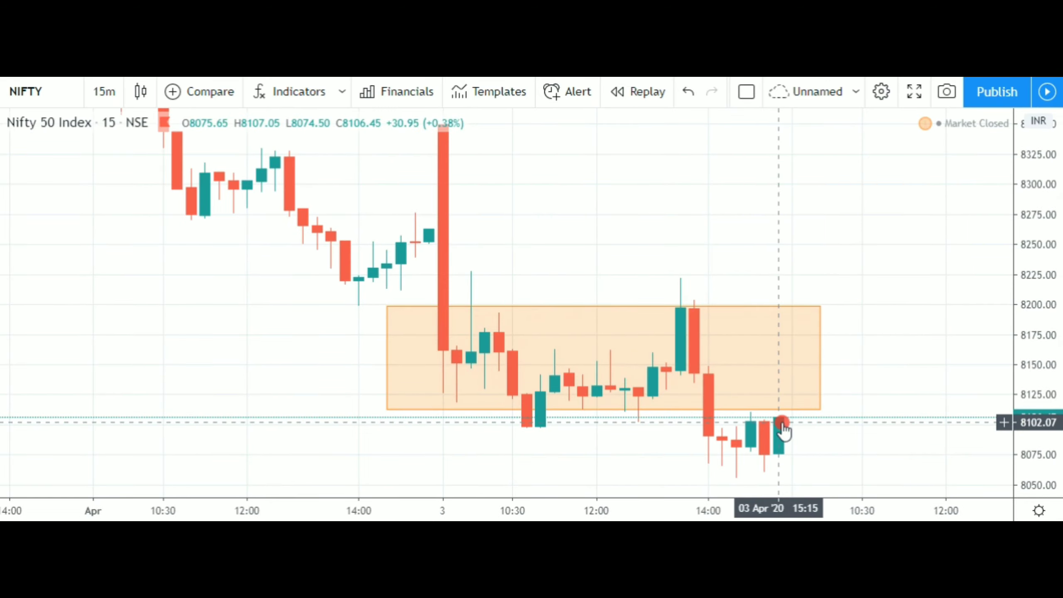
Step: Examine the wider 15-minute decline from the 27 March high down to the 3 April rectangle
drag(1046, 223, 1007, 390)
scroll(421, 395, down, 5)
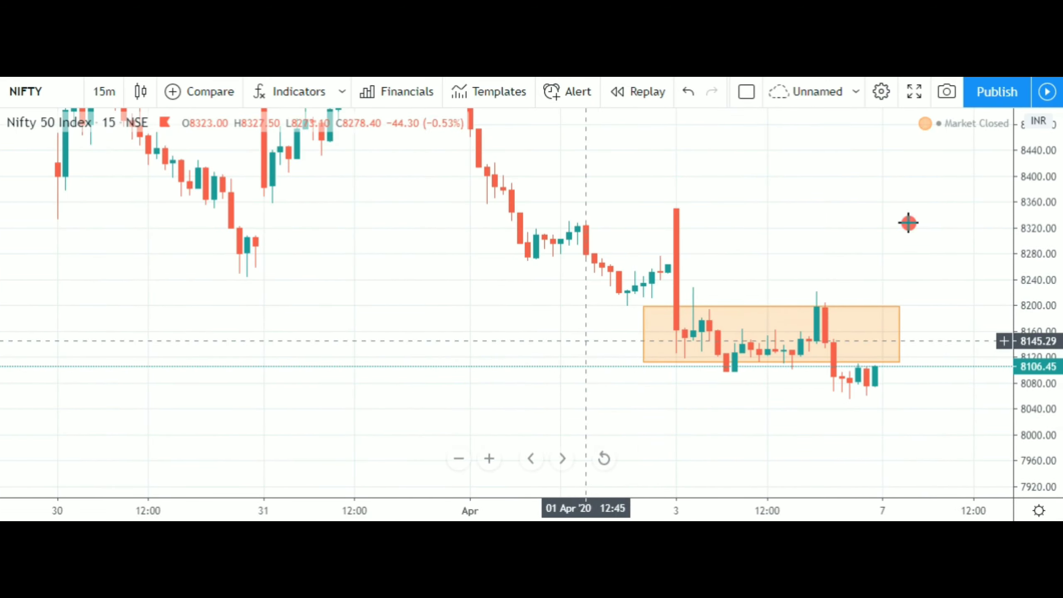
drag(1030, 166, 999, 363)
scroll(538, 308, down, 3)
scroll(537, 308, down, 4)
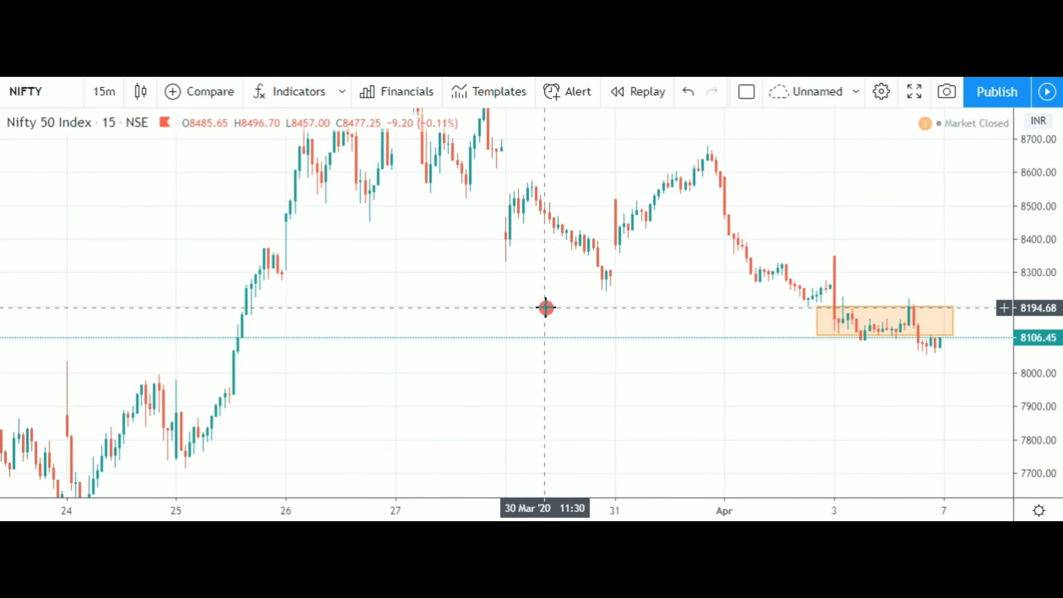
drag(695, 330, 605, 414)
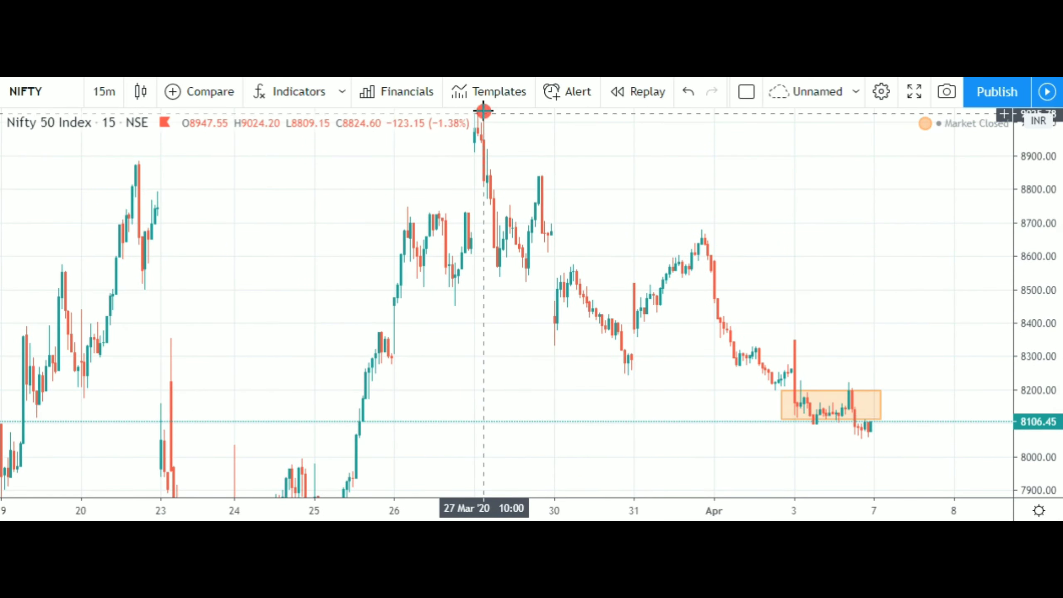
scroll(690, 431, up, 2)
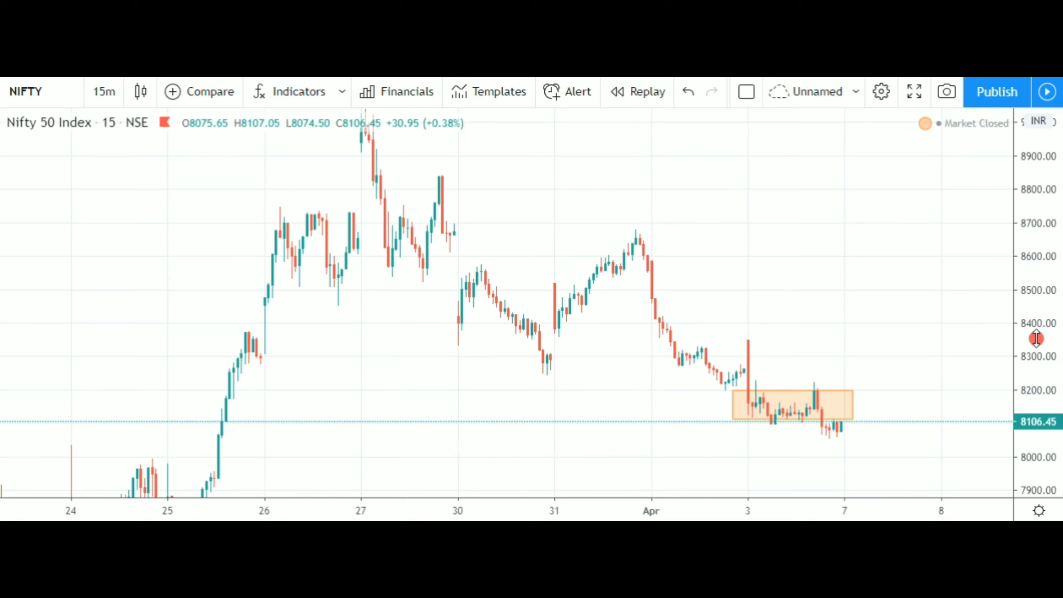
scroll(875, 316, down, 5)
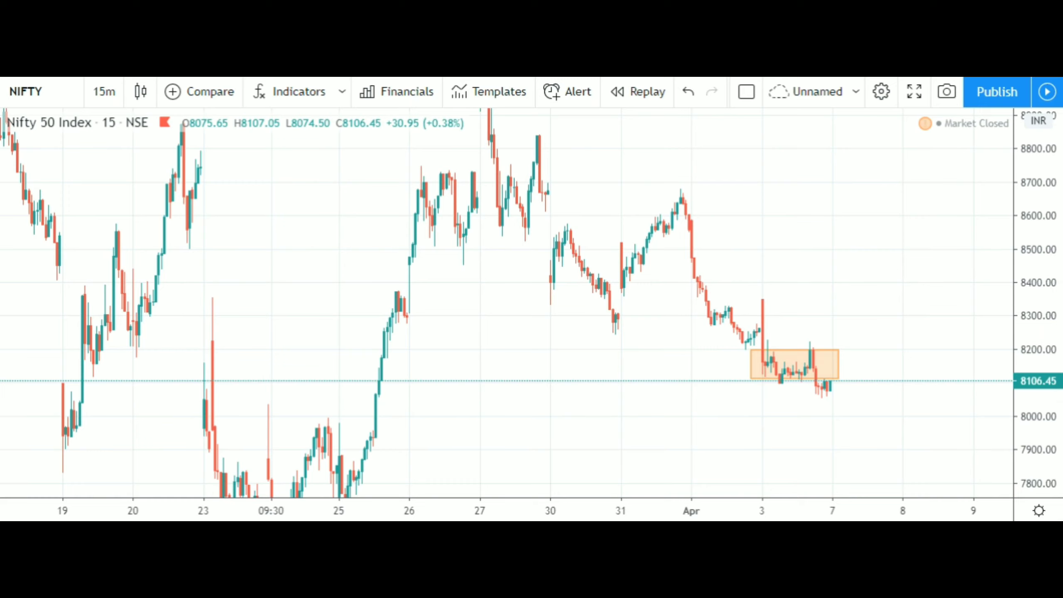
Step: Examine the 15-minute price swings from mid-March to 3 April in relation to the rectangle
scroll(777, 451, up, 1)
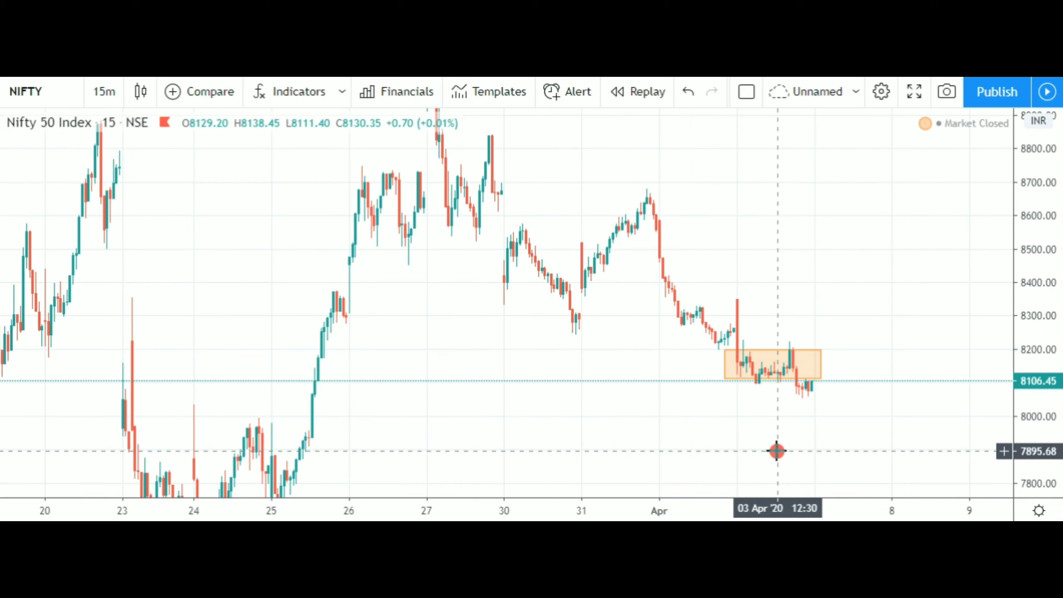
scroll(524, 399, down, 3)
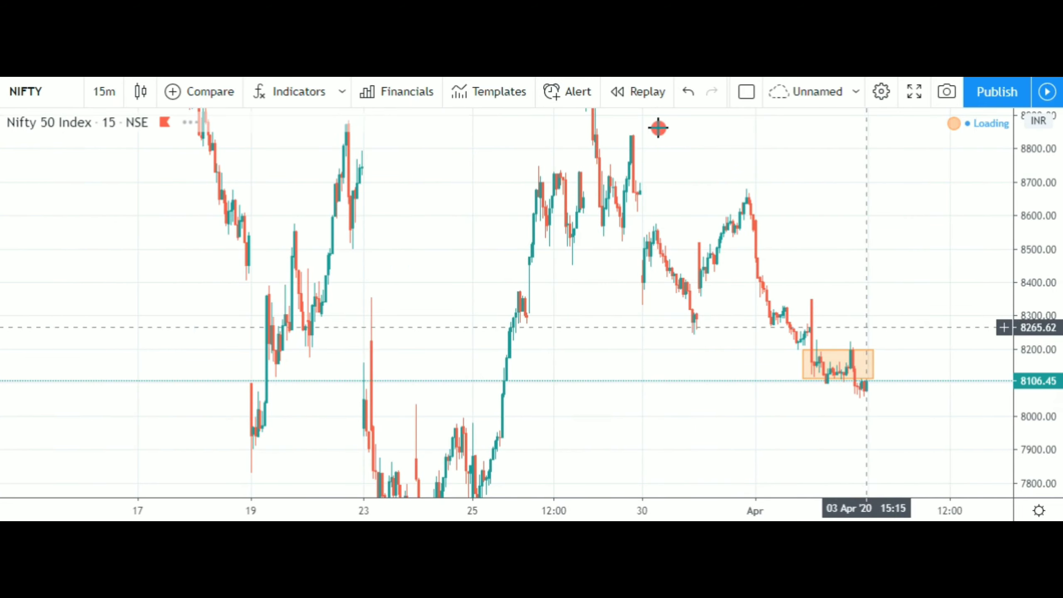
scroll(574, 145, up, 2)
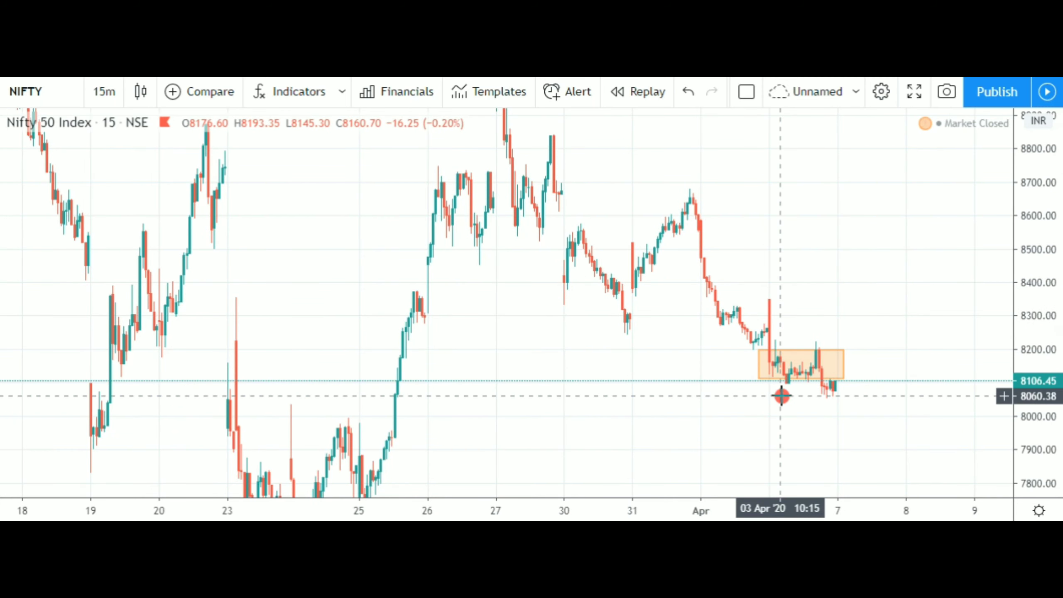
scroll(352, 159, up, 1)
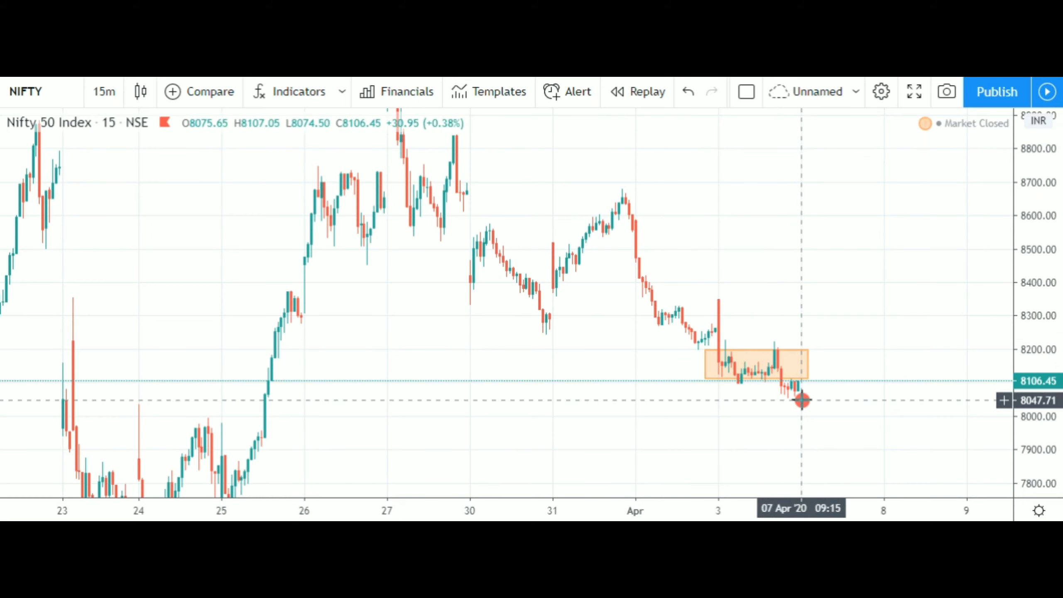
scroll(816, 368, down, 2)
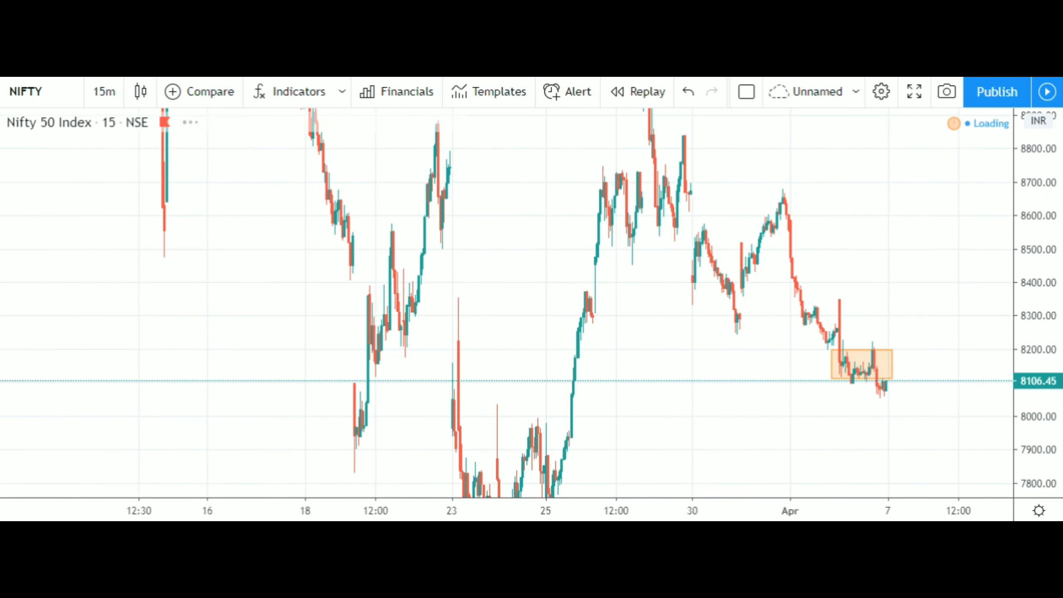
drag(1034, 188, 1034, 305)
scroll(894, 344, down, 4)
scroll(895, 346, up, 4)
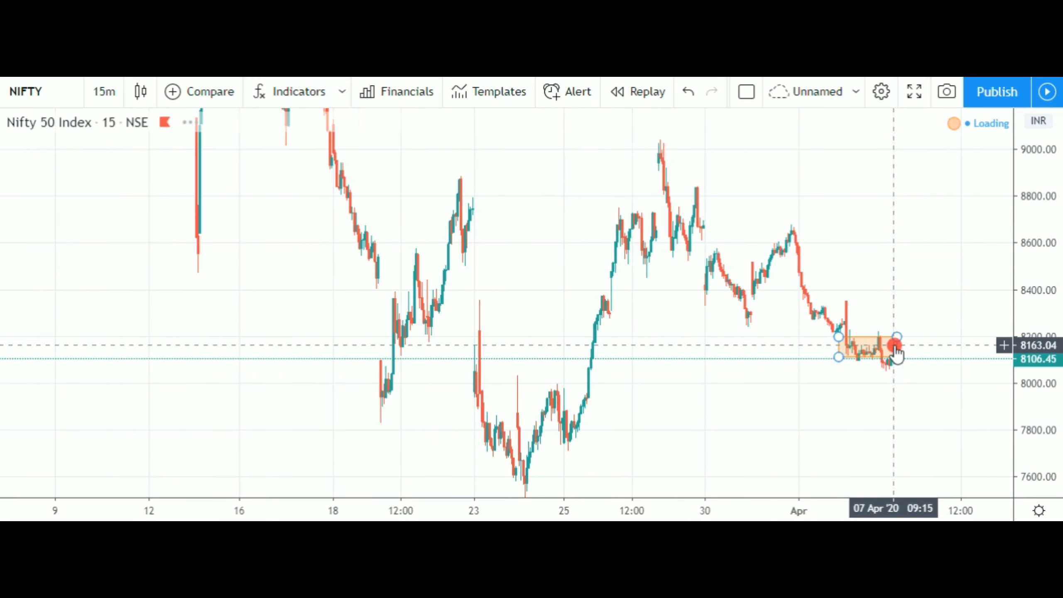
scroll(764, 362, up, 2)
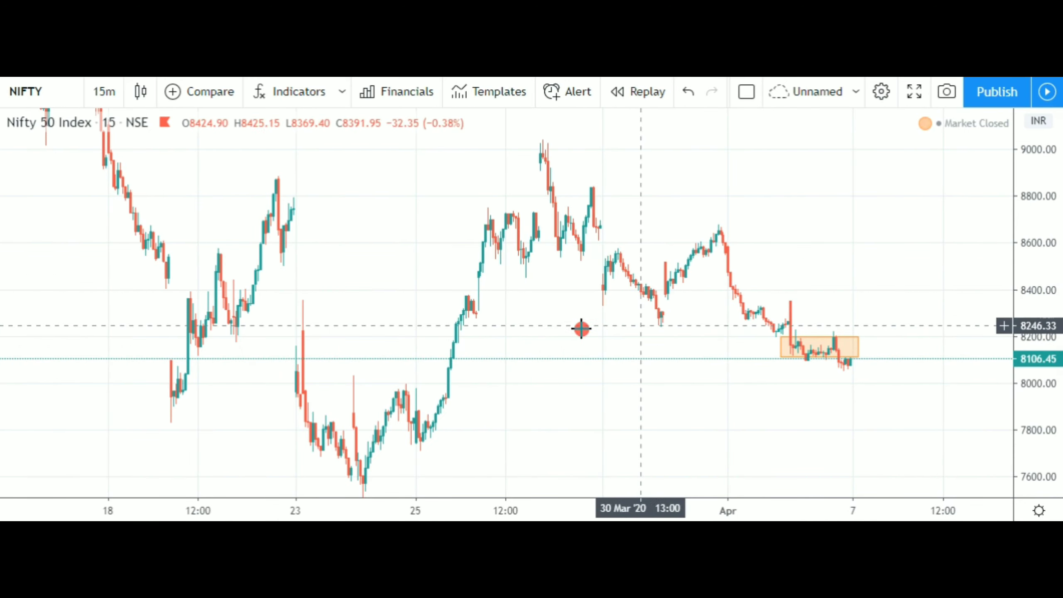
scroll(693, 355, up, 2)
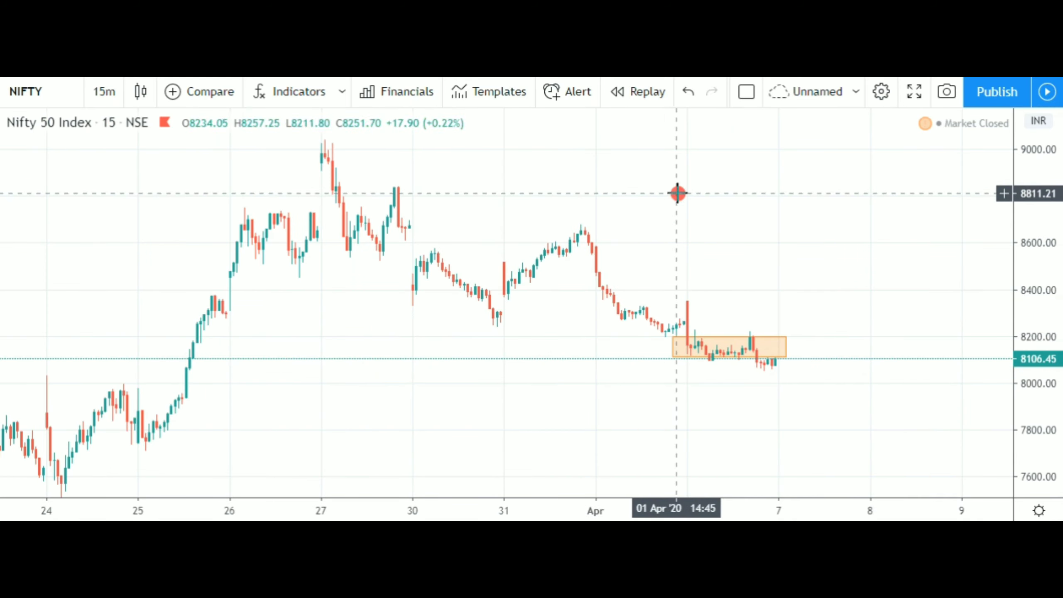
drag(677, 192, 804, 273)
drag(1044, 382, 1016, 273)
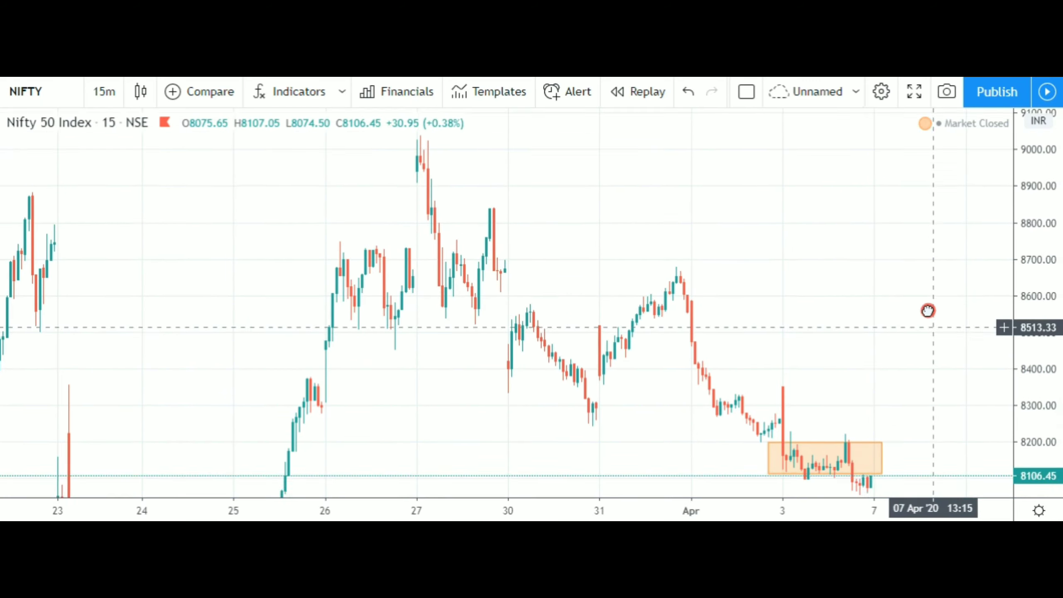